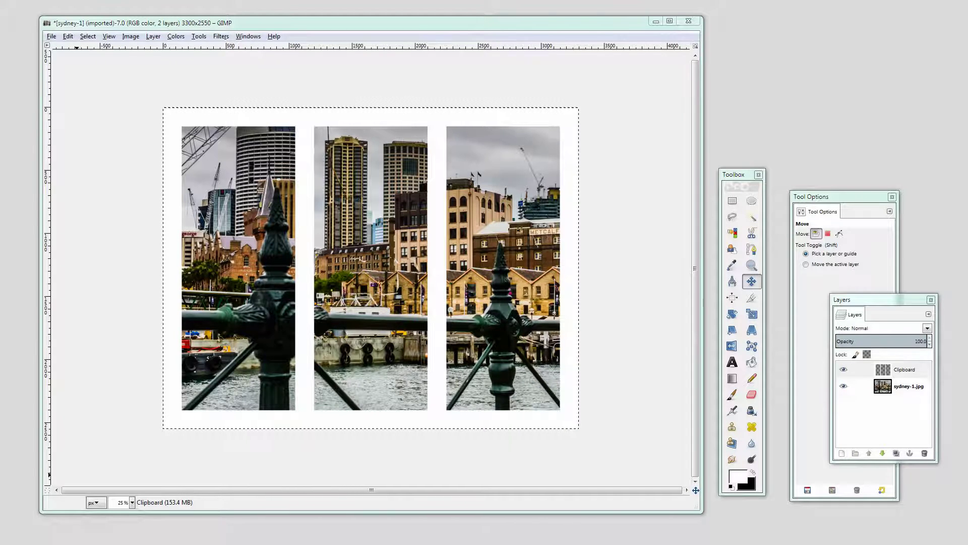
- Hide the white Clipboard overlay layer and move the Layers dock over toward the canvas
{"action": "left_click", "coordinate": [843, 372]}
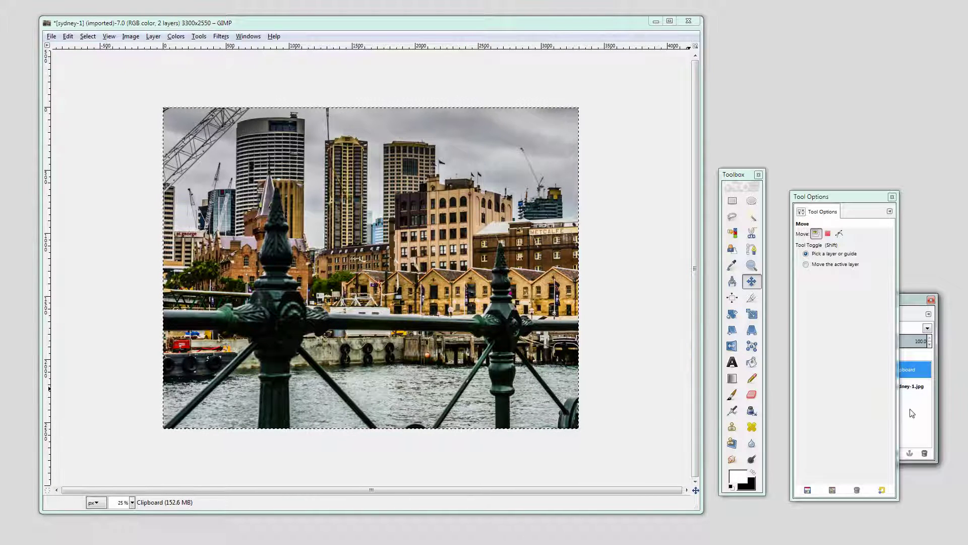
{"action": "left_click_drag", "start_coordinate": [905, 308], "coordinate": [649, 326]}
- Toggle the visibility of the Clipboard overlay layer
{"action": "left_click", "coordinate": [560, 403]}
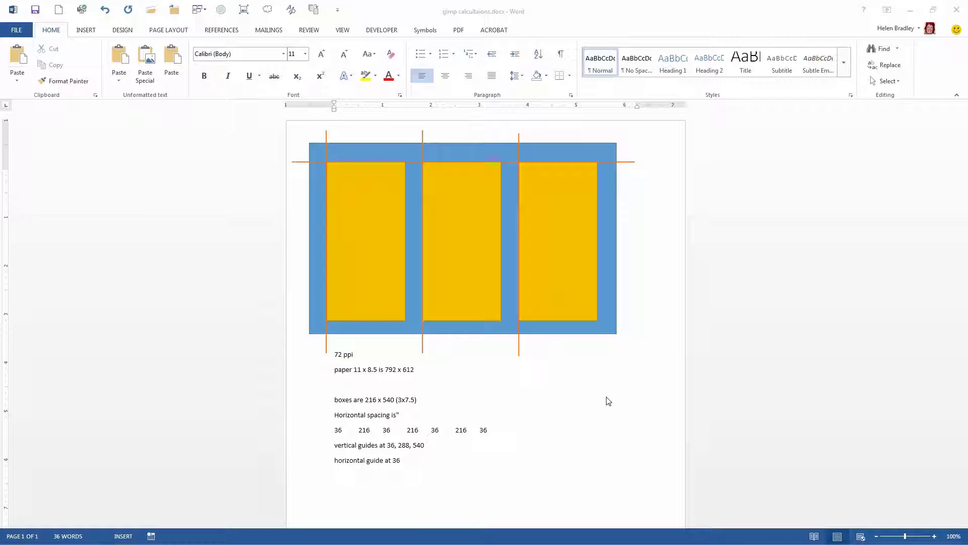
- Create a blank 11 × 8.5 in image at 72 ppi, 792×612 pixels
{"action": "left_click_drag", "start_coordinate": [661, 20], "coordinate": [0, 18]}
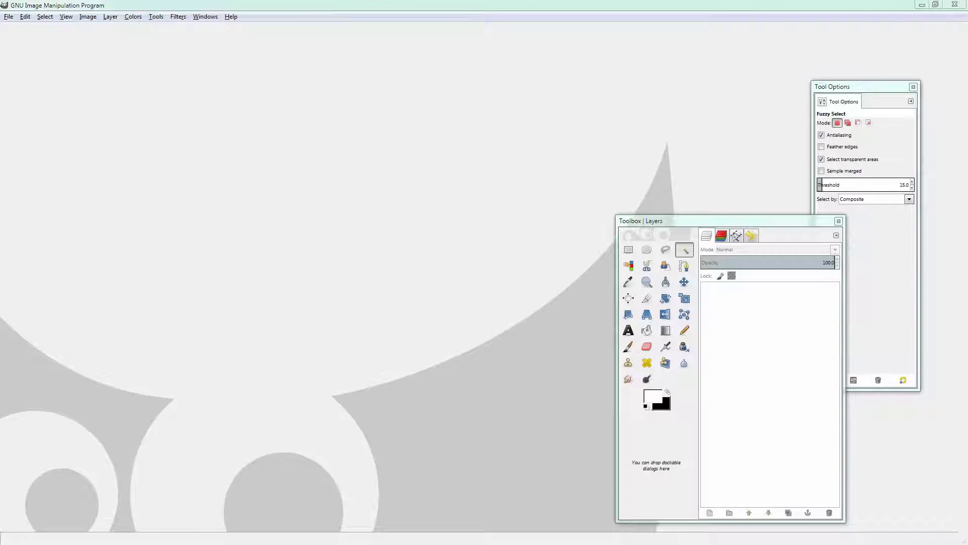
{"action": "left_click", "coordinate": [9, 18]}
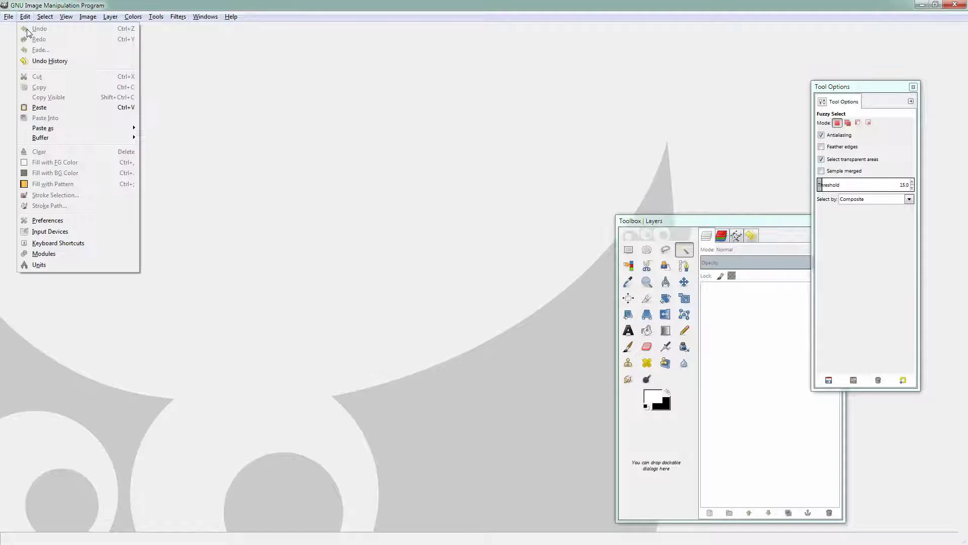
{"action": "left_click", "coordinate": [10, 18]}
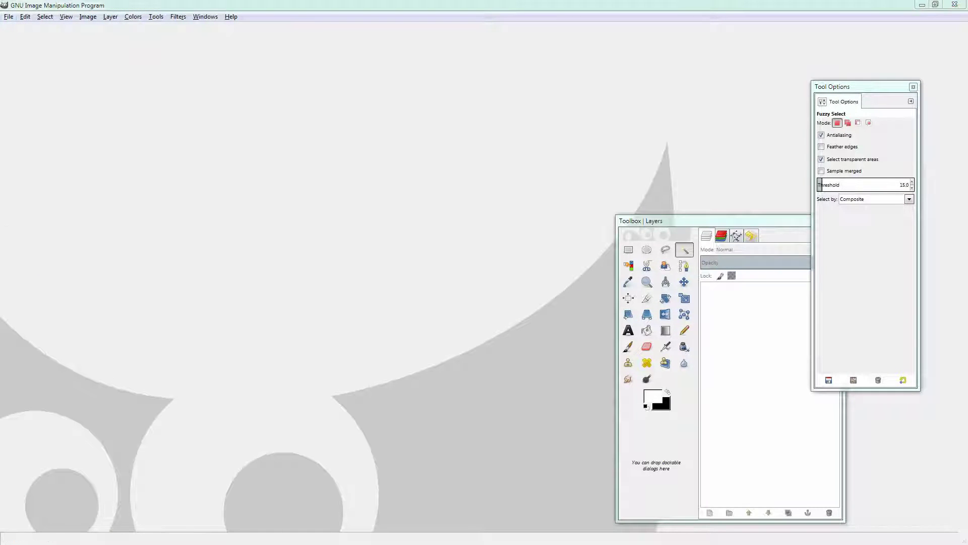
{"action": "left_click_drag", "start_coordinate": [210, 81], "coordinate": [242, 207]}
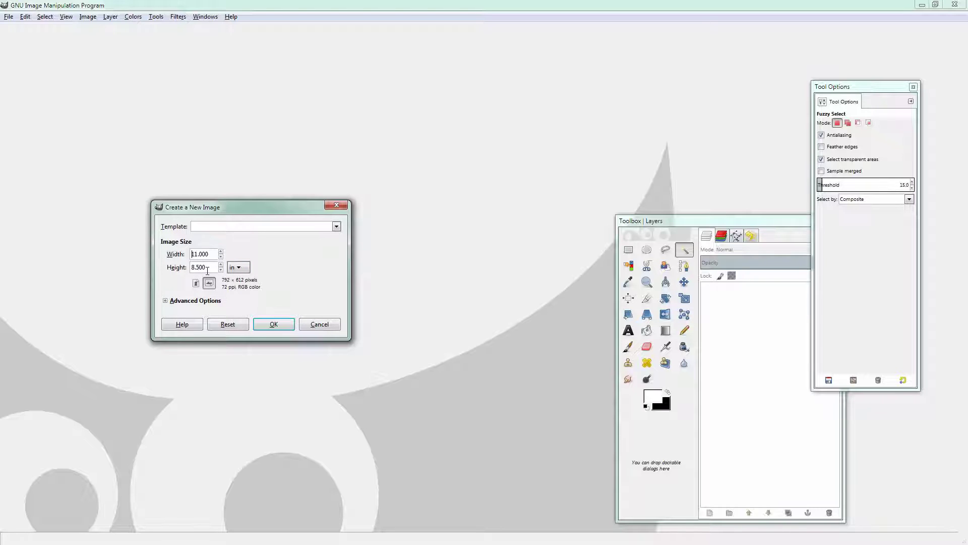
{"action": "left_click", "coordinate": [166, 301]}
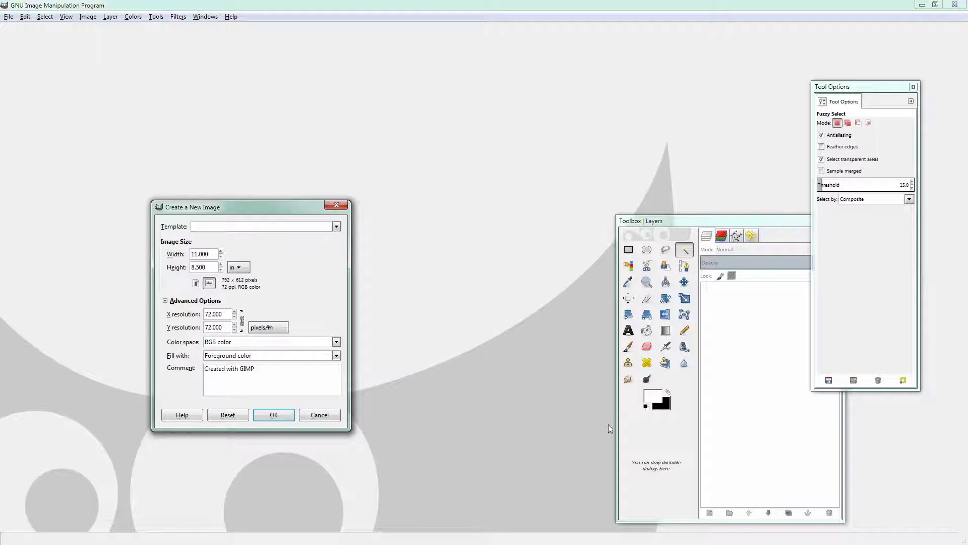
{"action": "left_click", "coordinate": [274, 414]}
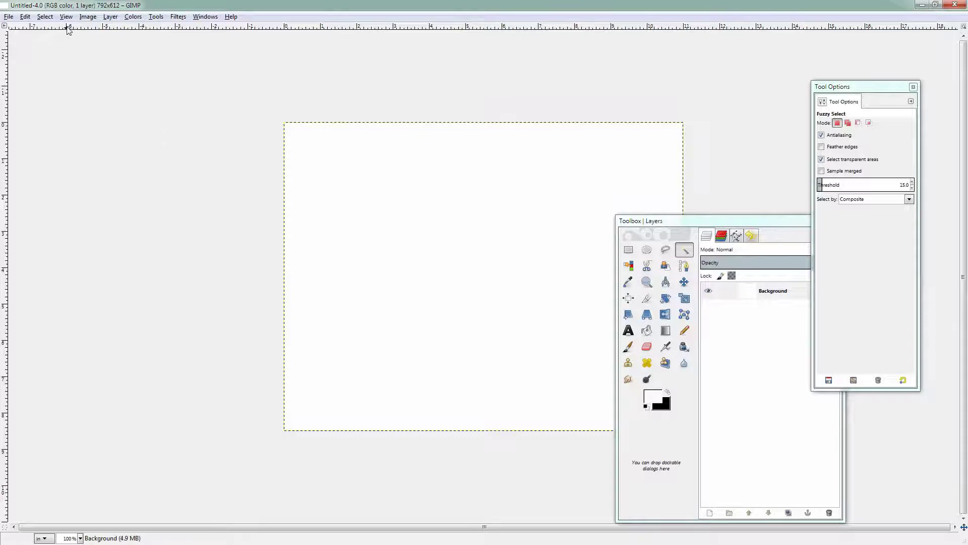
- Add a vertical guide at 36 px
{"action": "left_click", "coordinate": [86, 17]}
{"action": "left_click", "coordinate": [86, 16]}
{"action": "left_click", "coordinate": [86, 17]}
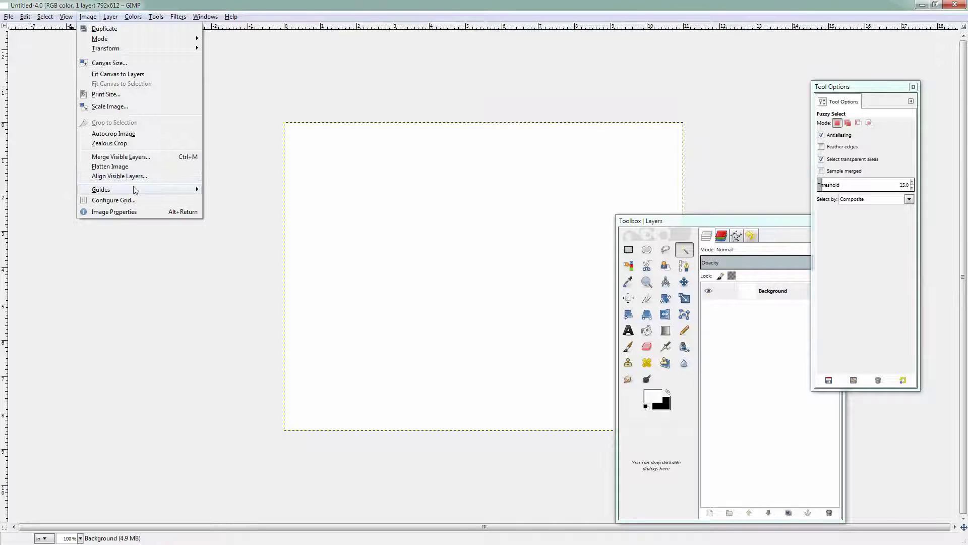
{"action": "mouse_move", "coordinate": [134, 190]}
{"action": "left_click", "coordinate": [222, 200]}
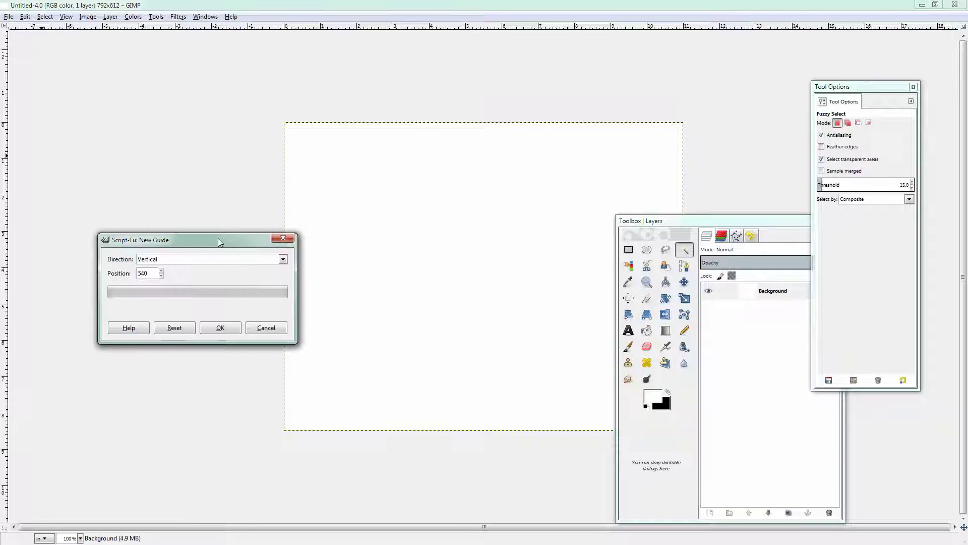
{"action": "double_click", "coordinate": [154, 273]}
{"action": "type", "text": "36"}
{"action": "left_click", "coordinate": [226, 327]}
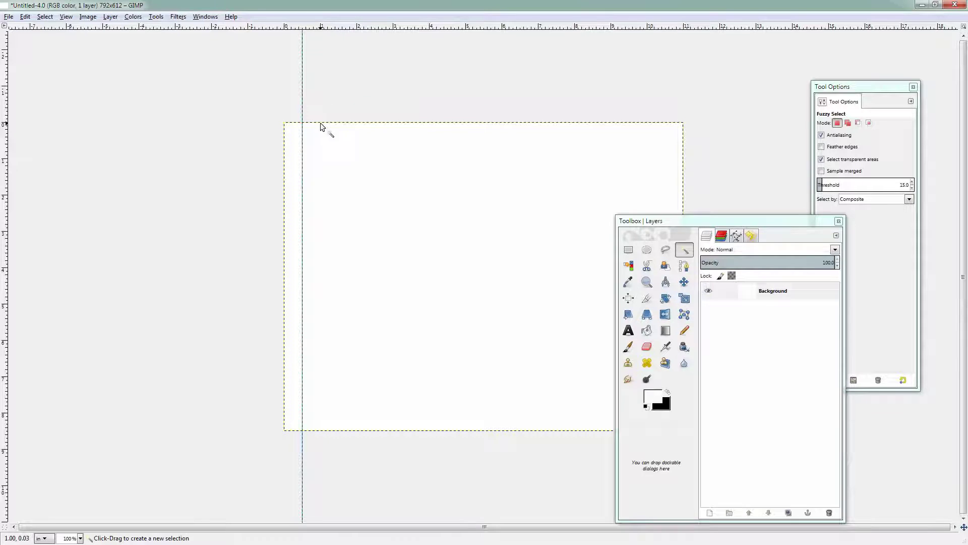
- Add a second vertical guide at 288 px
{"action": "left_click", "coordinate": [88, 16]}
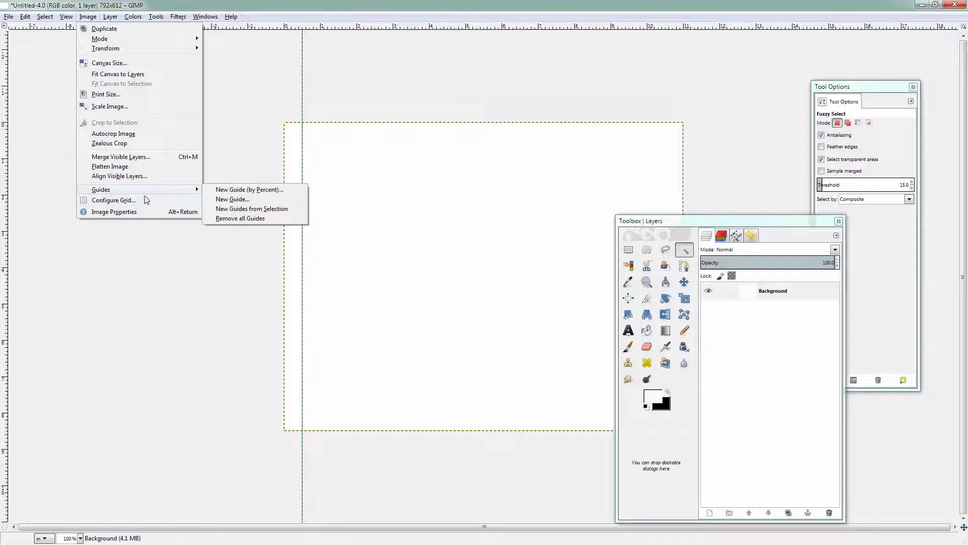
{"action": "left_click", "coordinate": [232, 198]}
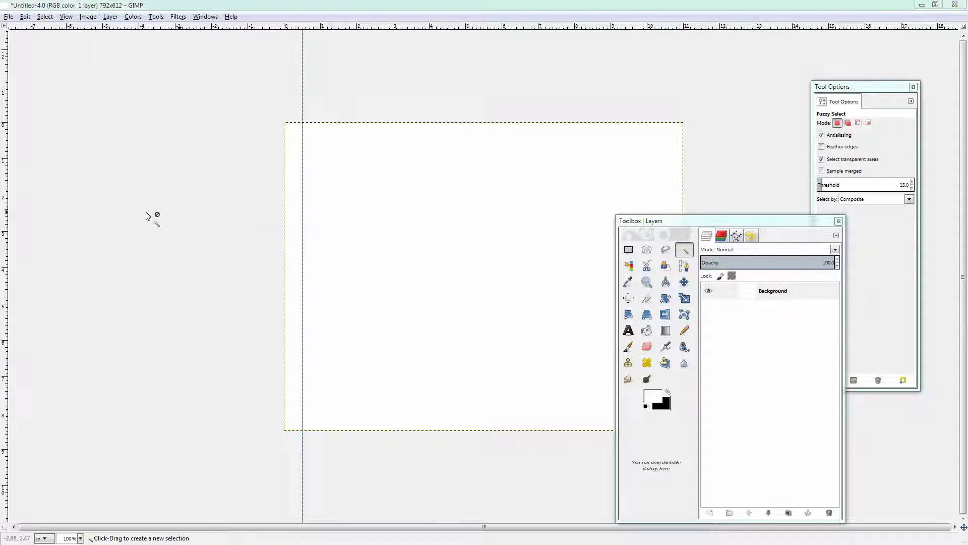
{"action": "left_click_drag", "start_coordinate": [295, 168], "coordinate": [371, 294]}
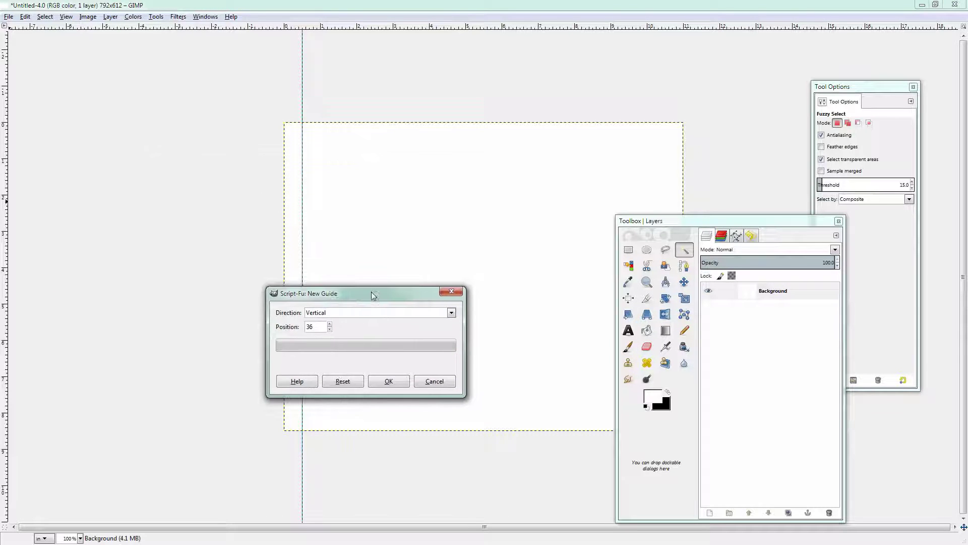
{"action": "double_click", "coordinate": [315, 327]}
{"action": "type", "text": "288"}
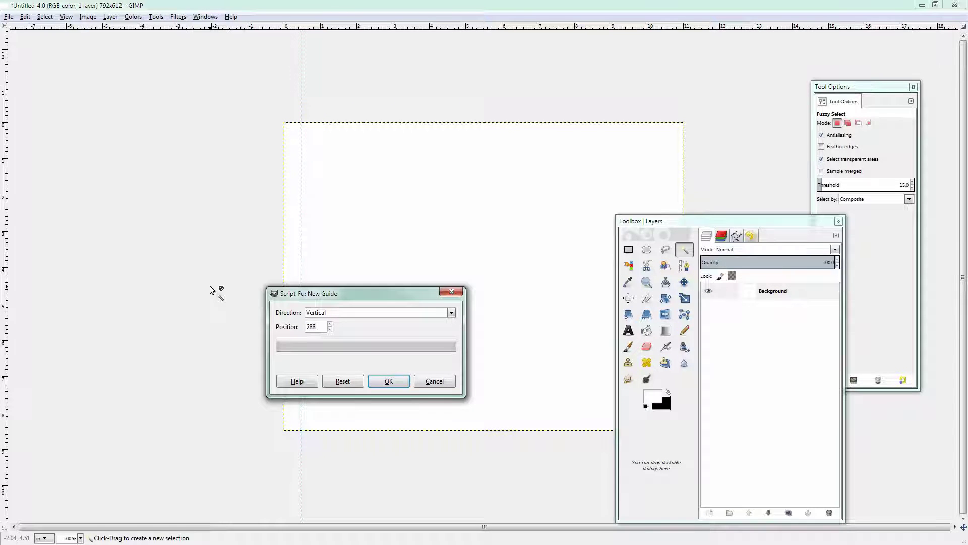
{"action": "left_click", "coordinate": [389, 382]}
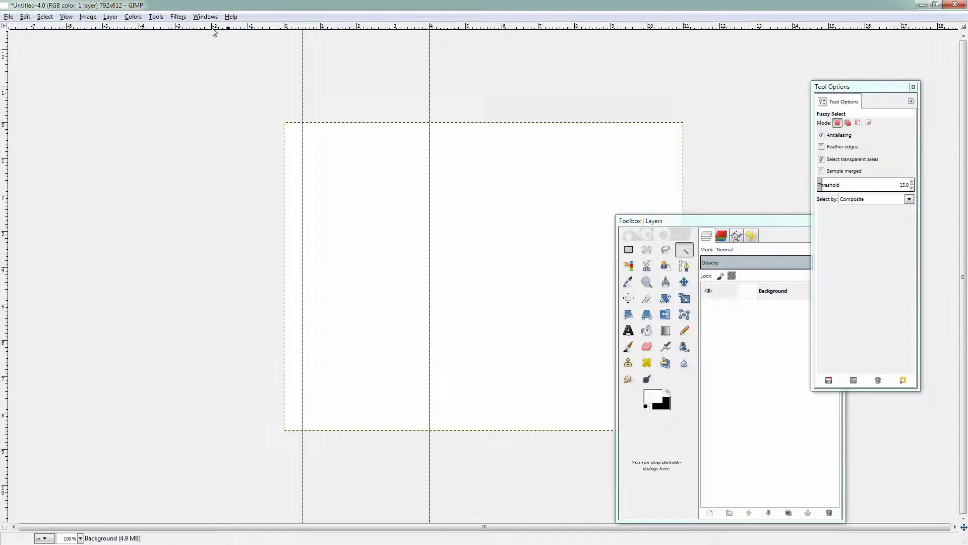
- Add a third vertical guide at 540 px
{"action": "left_click", "coordinate": [87, 17]}
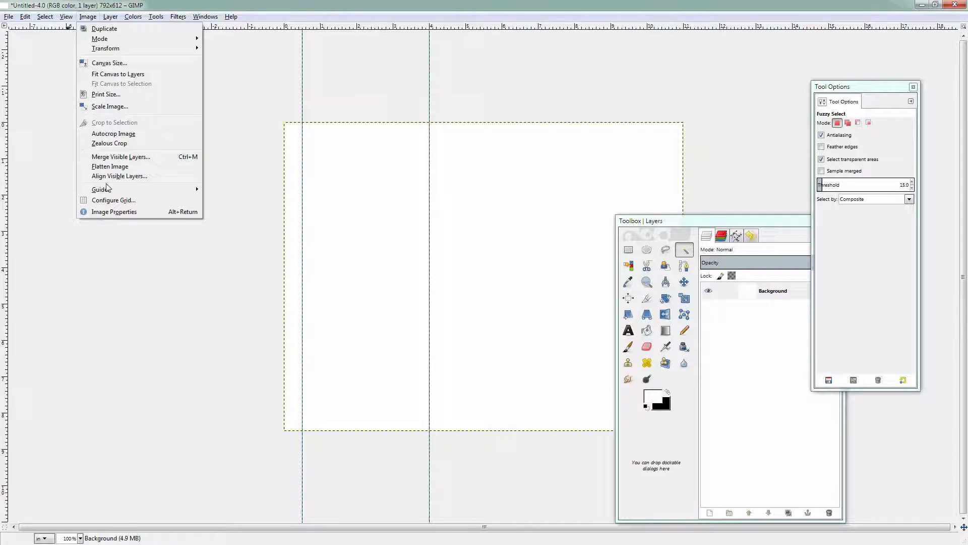
{"action": "mouse_move", "coordinate": [108, 189]}
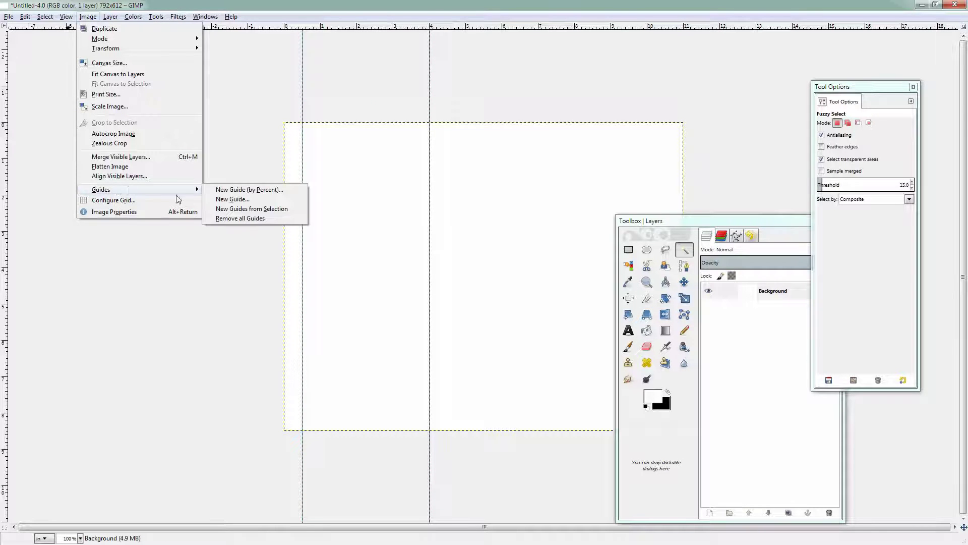
{"action": "left_click", "coordinate": [225, 200]}
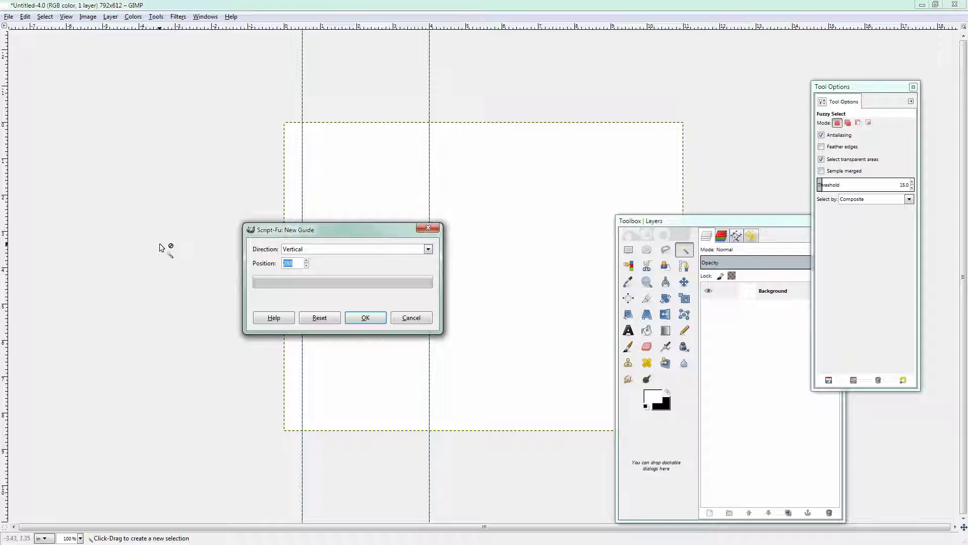
{"action": "type", "text": "0"}
{"action": "key", "text": "Return"}
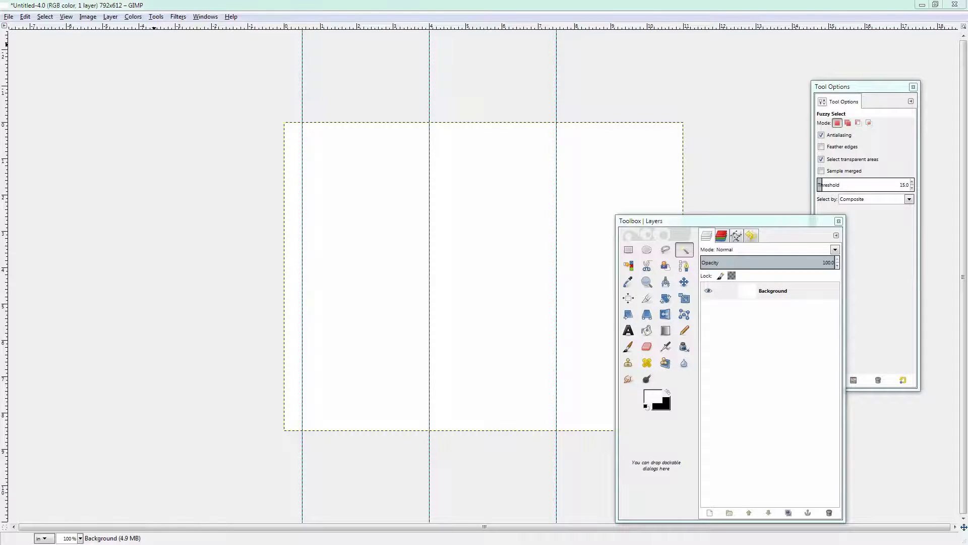
- Look up the horizontal guide value in the Word calculation notes
{"action": "key", "text": "alt+Tab"}
{"action": "scroll", "coordinate": [434, 319], "scroll_direction": "down", "scroll_amount": 5}
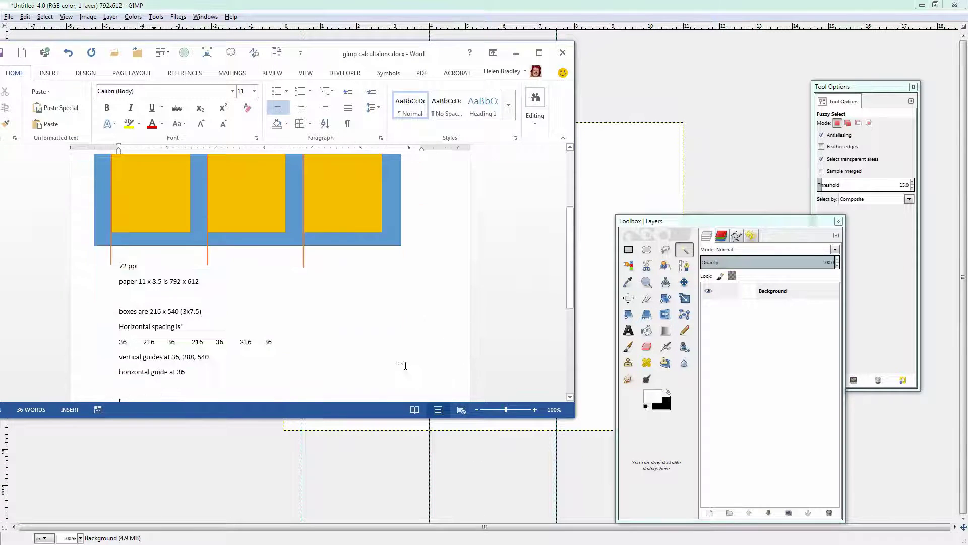
{"action": "left_click", "coordinate": [332, 372]}
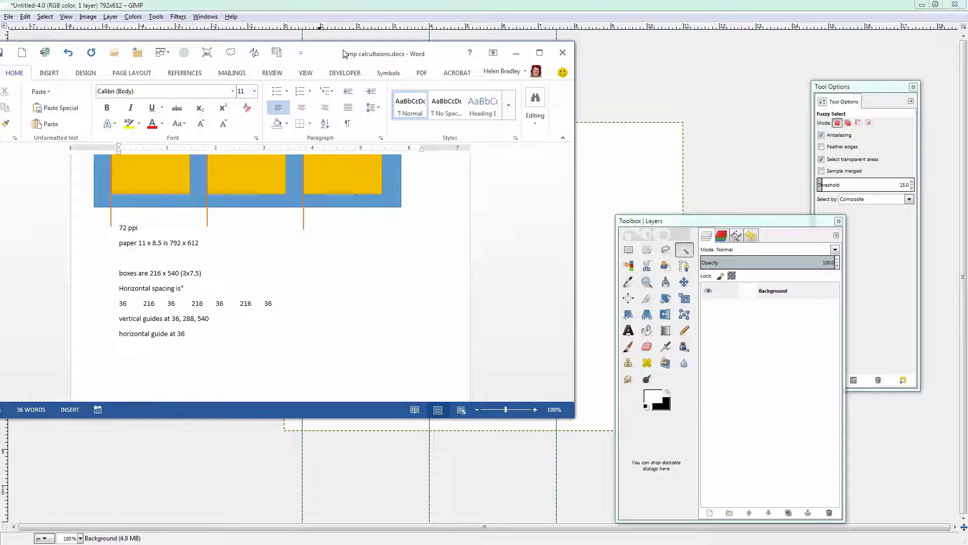
{"action": "left_click", "coordinate": [516, 52]}
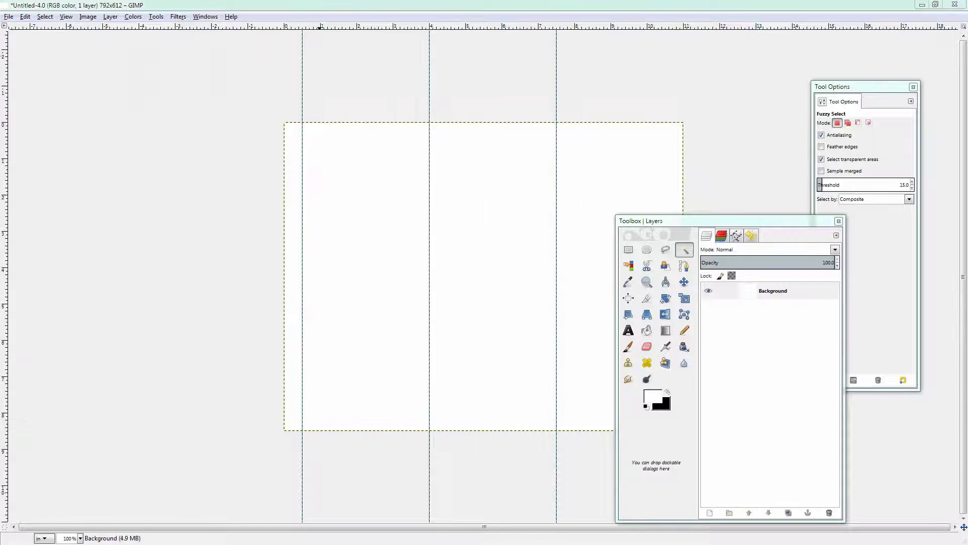
- Add a horizontal guide at 36 px
{"action": "left_click", "coordinate": [87, 16]}
{"action": "mouse_move", "coordinate": [114, 193]}
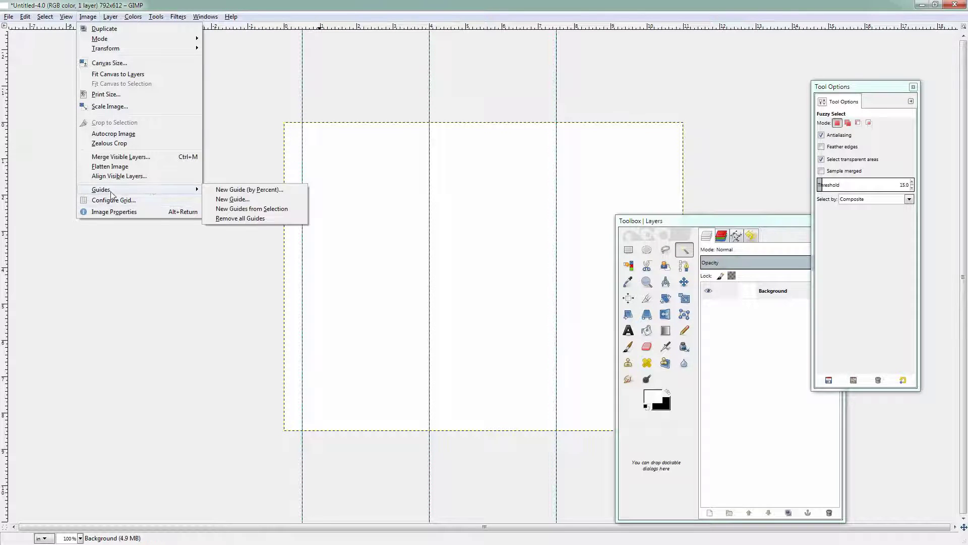
{"action": "left_click", "coordinate": [236, 199]}
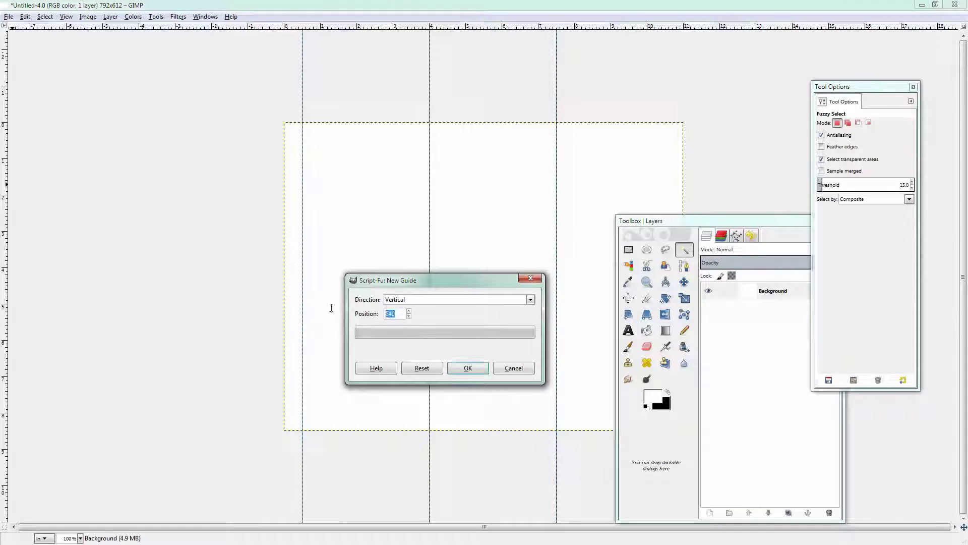
{"action": "type", "text": "36"}
{"action": "left_click", "coordinate": [426, 301]}
{"action": "left_click", "coordinate": [412, 309]}
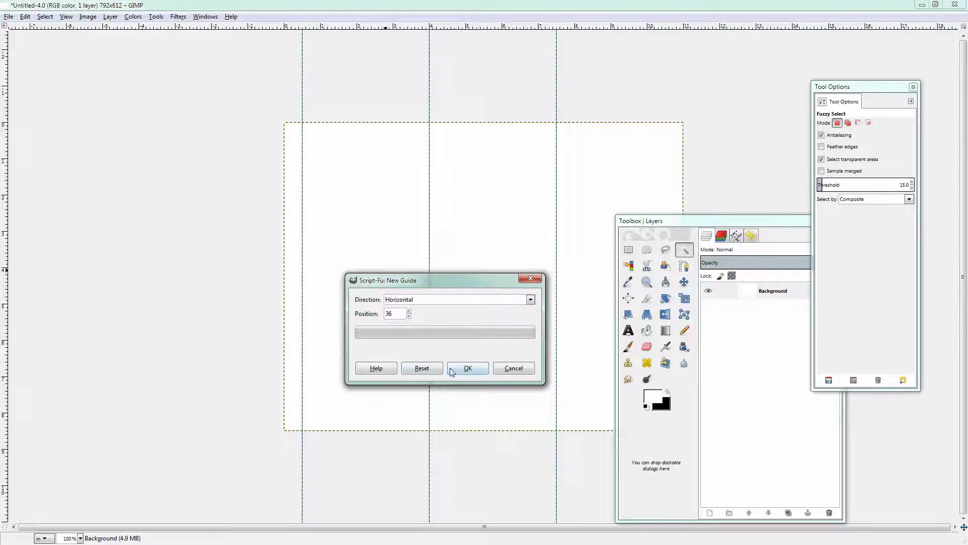
{"action": "left_click", "coordinate": [467, 368]}
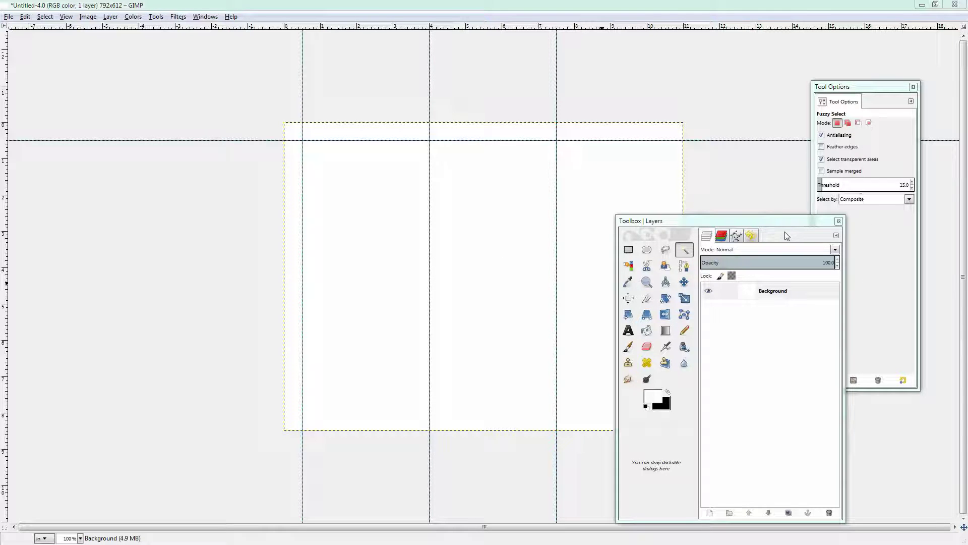
- Add a black 3 × 7.5 in layer and snap it to the 36 px guides as the left panel
{"action": "left_click_drag", "start_coordinate": [770, 224], "coordinate": [849, 217]}
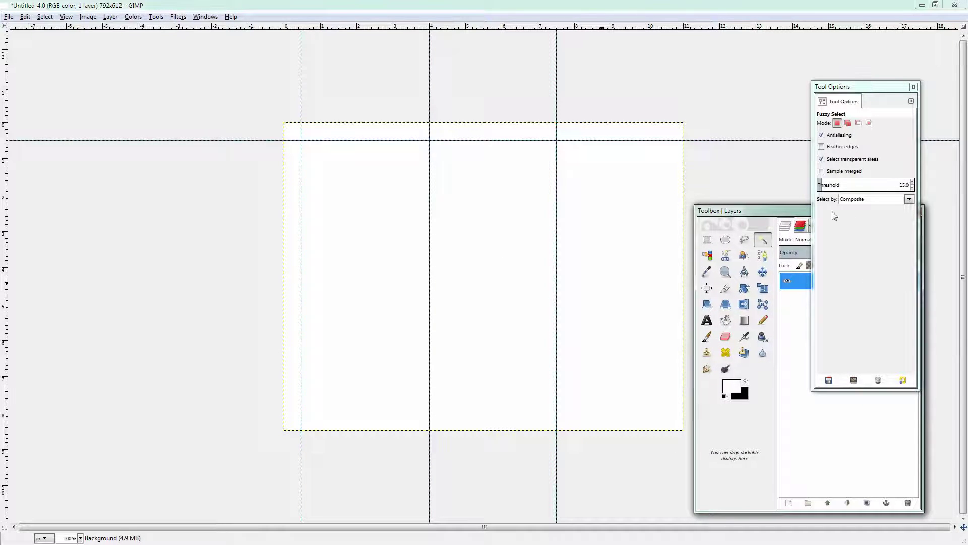
{"action": "left_click", "coordinate": [110, 17]}
{"action": "left_click", "coordinate": [124, 31]}
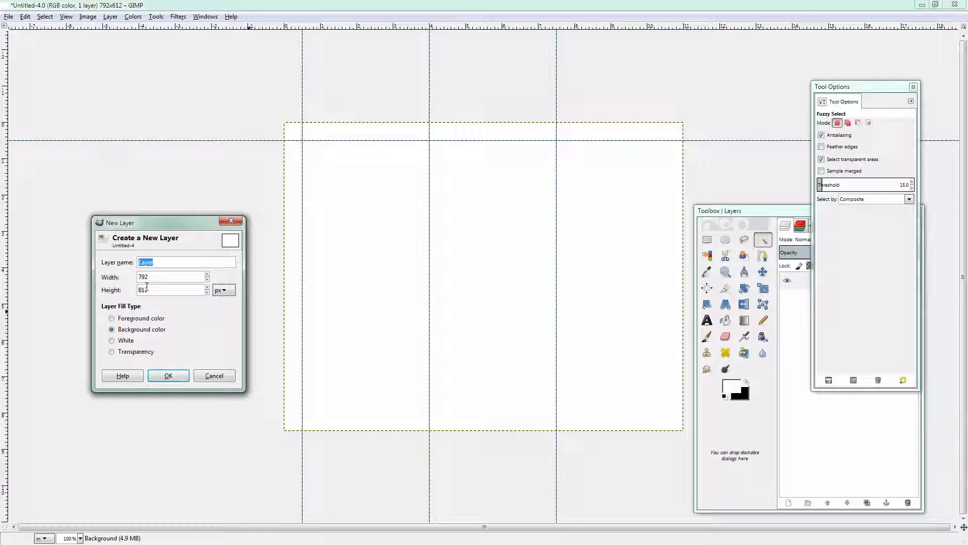
{"action": "left_click", "coordinate": [215, 294]}
{"action": "left_click", "coordinate": [235, 325]}
{"action": "left_click", "coordinate": [221, 293]}
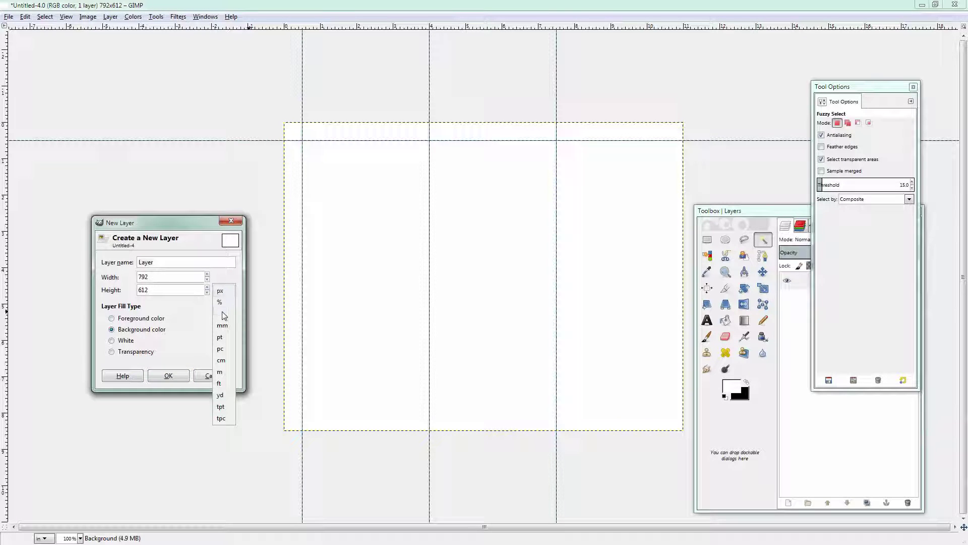
{"action": "left_click", "coordinate": [220, 313]}
{"action": "left_click_drag", "start_coordinate": [167, 281], "coordinate": [78, 268]}
{"action": "type", "text": "3"}
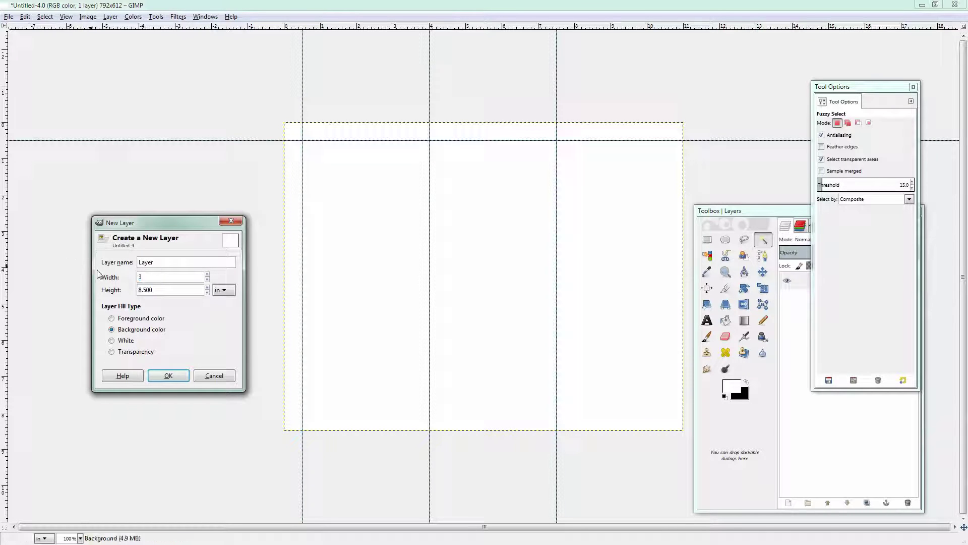
{"action": "key", "text": "Tab"}
{"action": "left_click", "coordinate": [169, 375]}
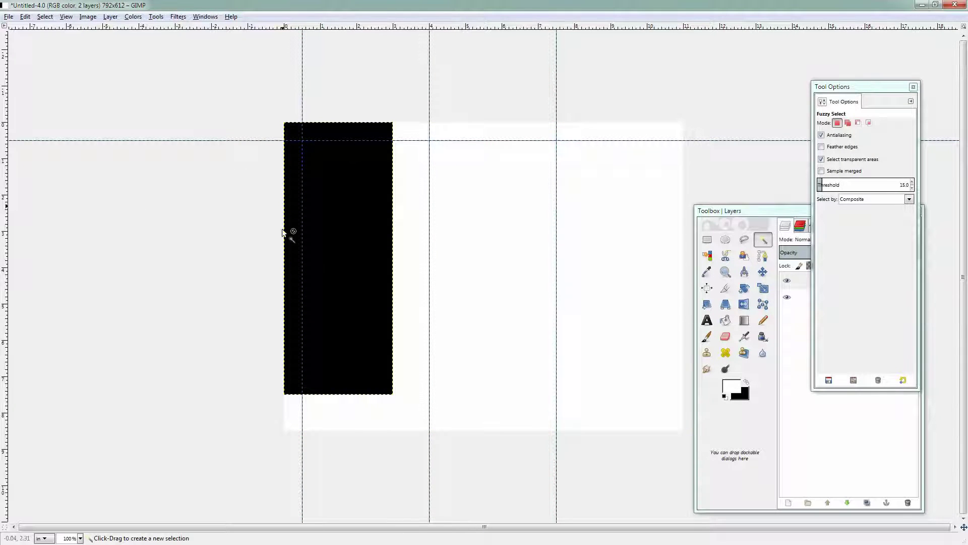
{"action": "left_click", "coordinate": [762, 272]}
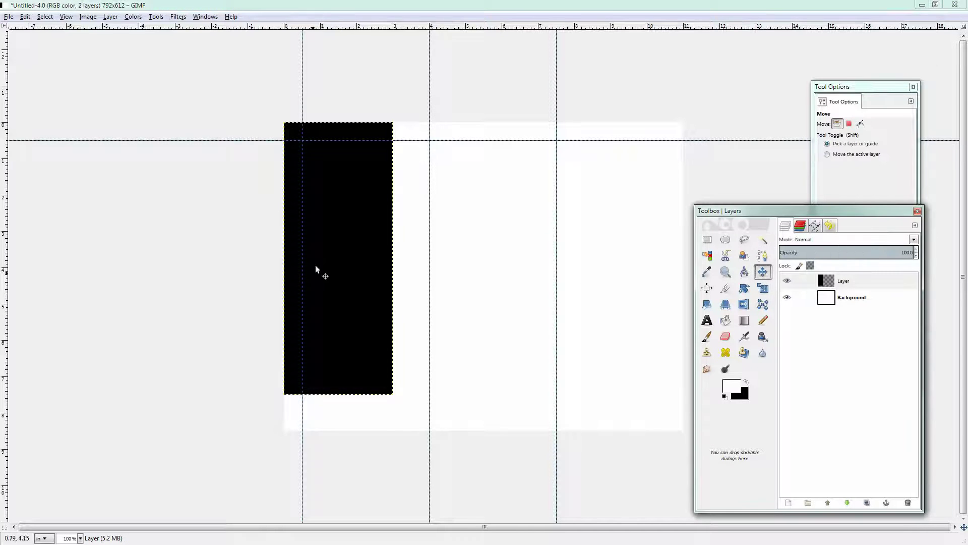
{"action": "left_click_drag", "start_coordinate": [340, 209], "coordinate": [347, 237]}
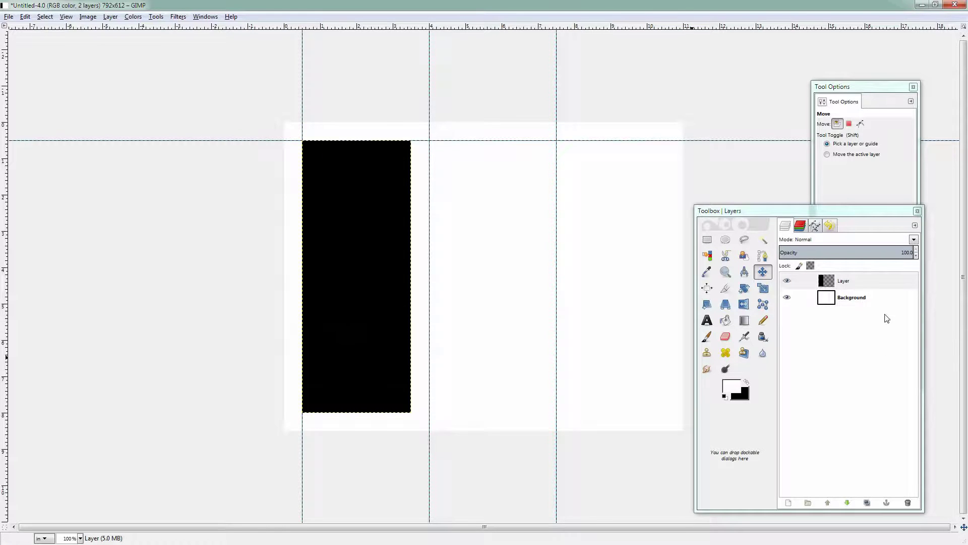
- Duplicate the black panel layer and snap the copy to the 288 px middle guide
{"action": "left_click", "coordinate": [877, 283]}
{"action": "right_click", "coordinate": [876, 280]}
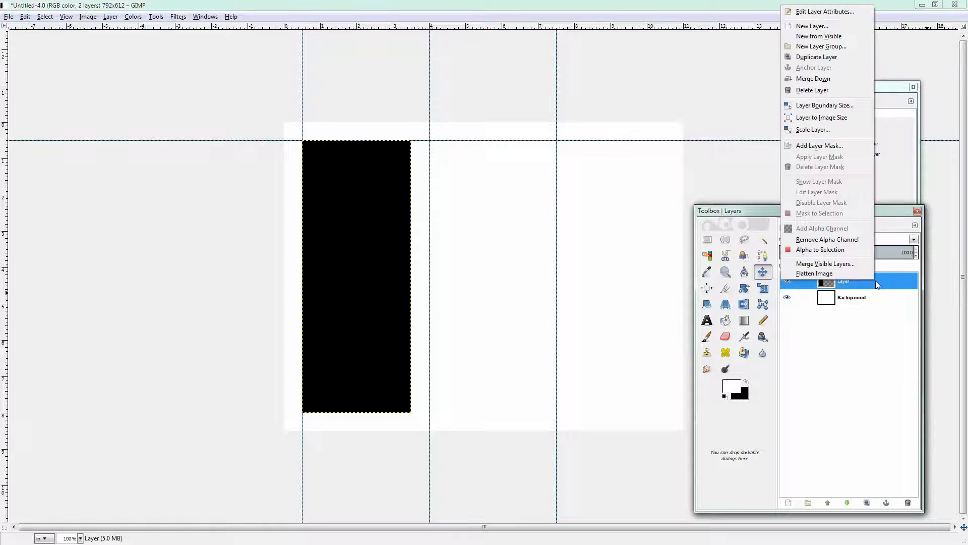
{"action": "left_click", "coordinate": [838, 58]}
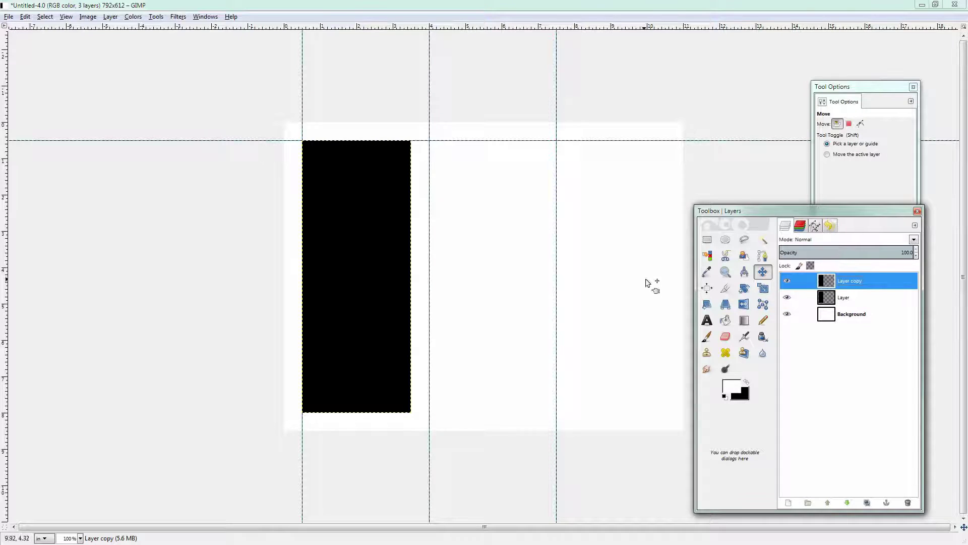
{"action": "left_click_drag", "start_coordinate": [361, 288], "coordinate": [489, 279]}
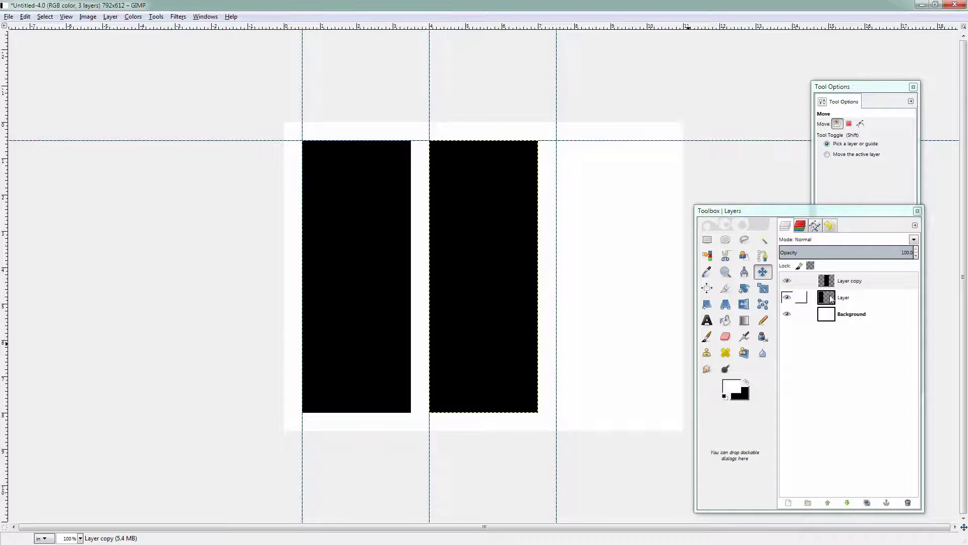
- Duplicate the panel again and snap it to the 540 px right guide
{"action": "right_click", "coordinate": [866, 280]}
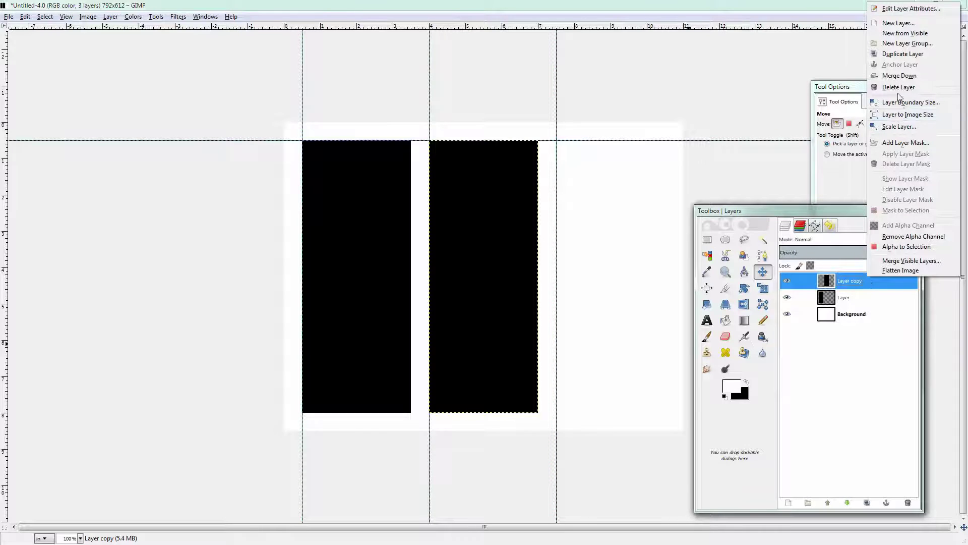
{"action": "left_click", "coordinate": [902, 54]}
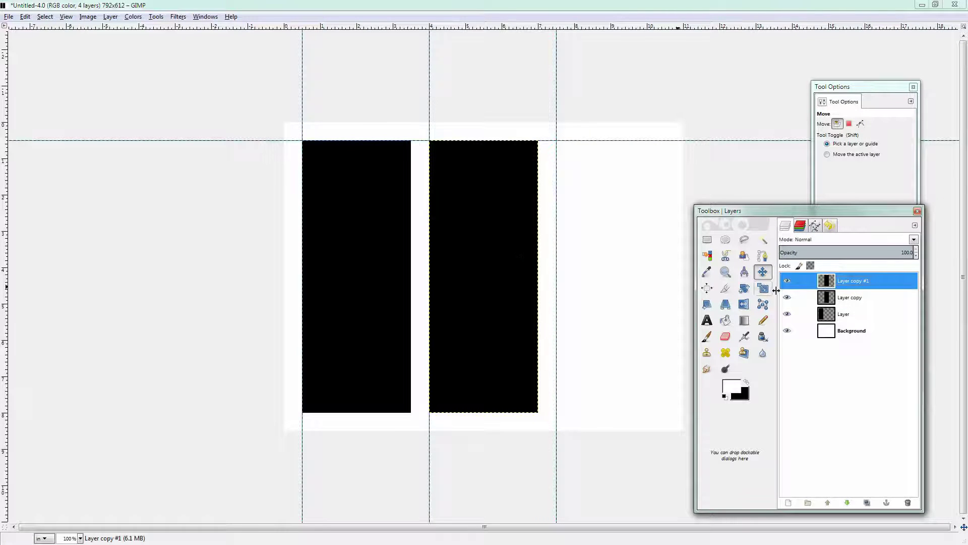
{"action": "left_click_drag", "start_coordinate": [491, 284], "coordinate": [619, 281]}
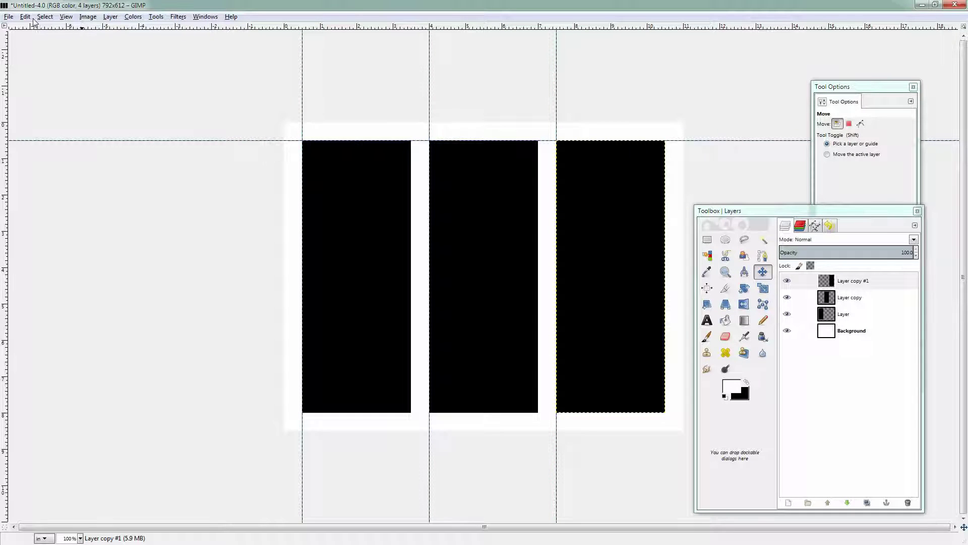
- Turn off Show Guides and Merge Down twice from Layer copy #1 so the three panels become one layer
{"action": "left_click", "coordinate": [63, 19]}
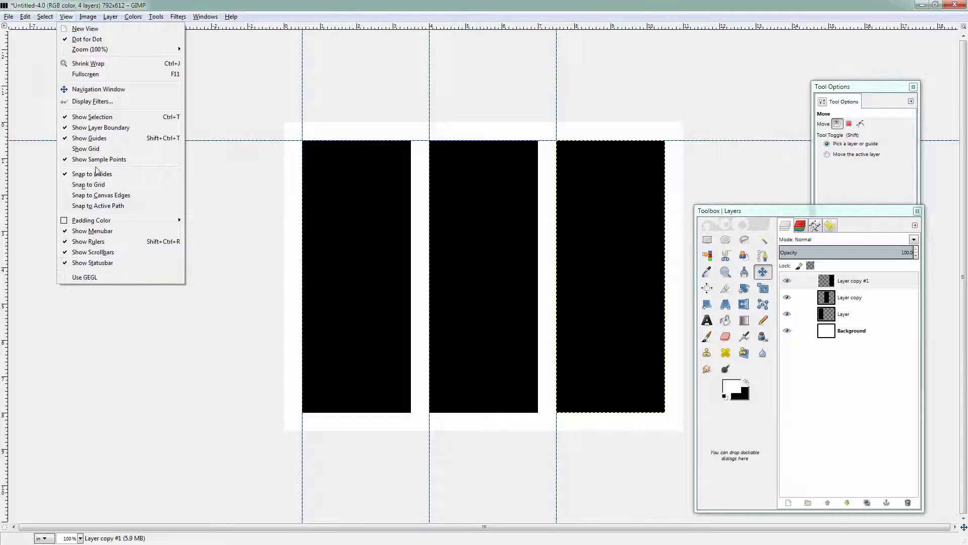
{"action": "left_click", "coordinate": [96, 139]}
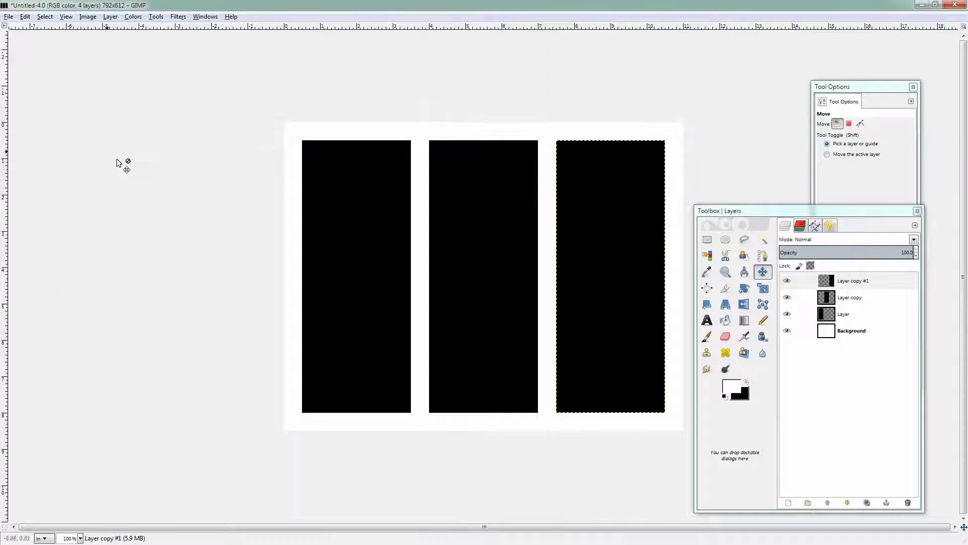
{"action": "left_click", "coordinate": [863, 281]}
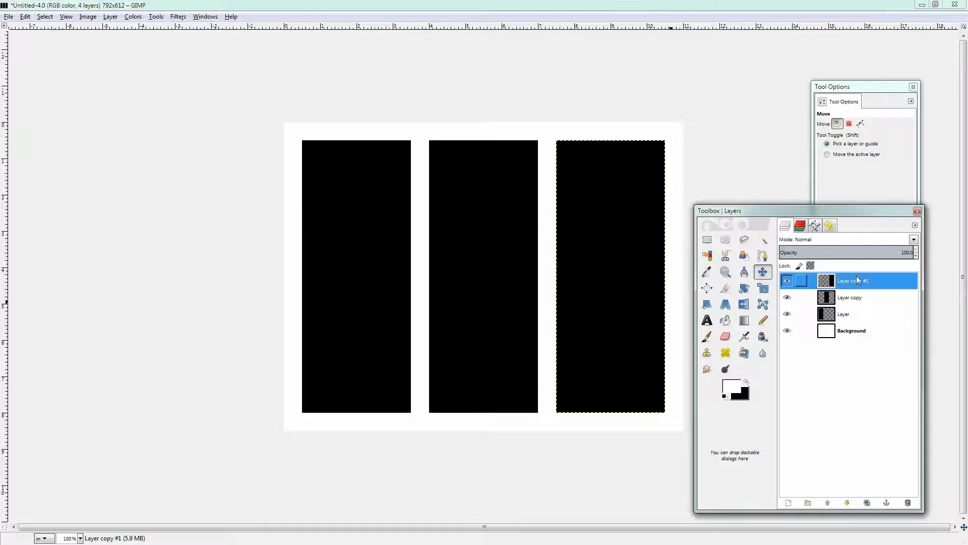
{"action": "left_click", "coordinate": [110, 16]}
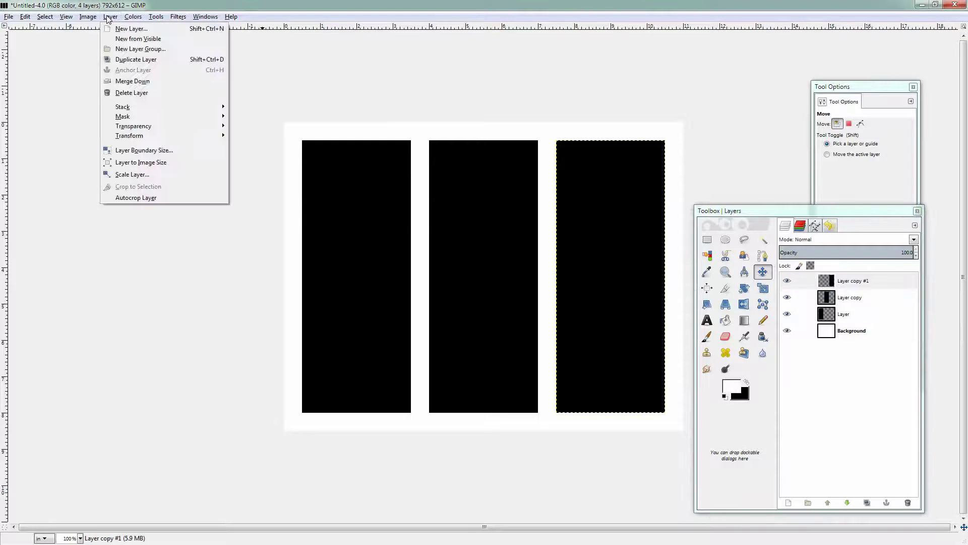
{"action": "left_click", "coordinate": [126, 82]}
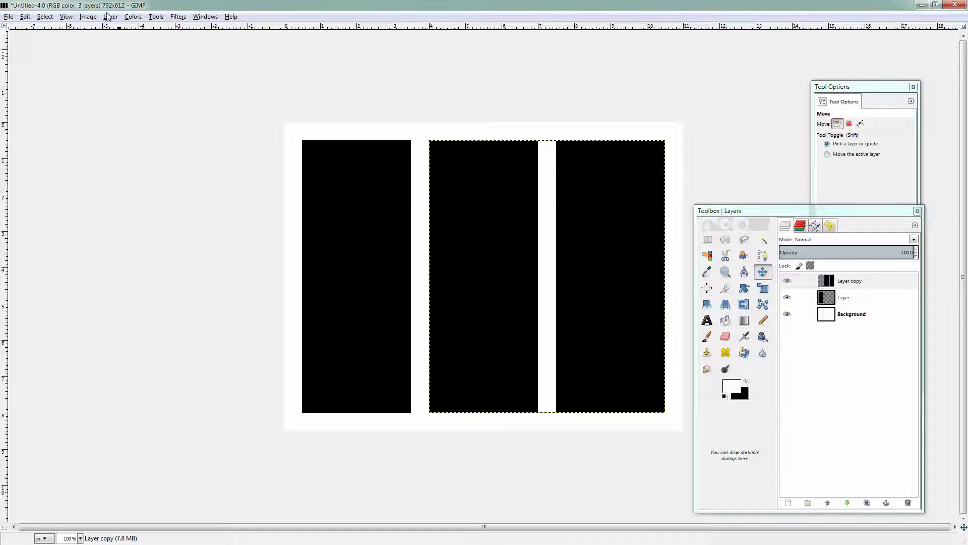
{"action": "left_click", "coordinate": [110, 16]}
{"action": "left_click", "coordinate": [129, 82]}
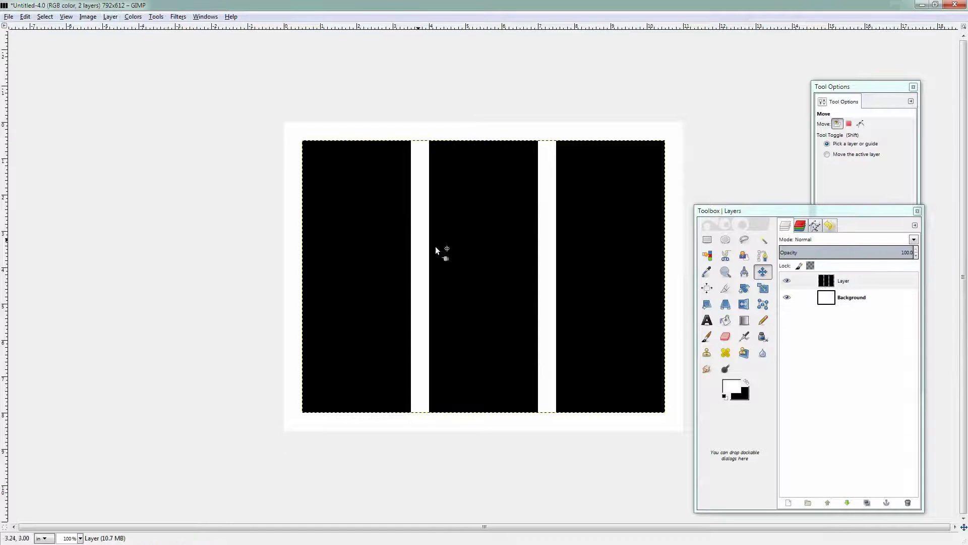
{"action": "left_click", "coordinate": [825, 286]}
- Fuzzy-select the black panels with Shift-click, then hide the panel layer
{"action": "left_click", "coordinate": [764, 241]}
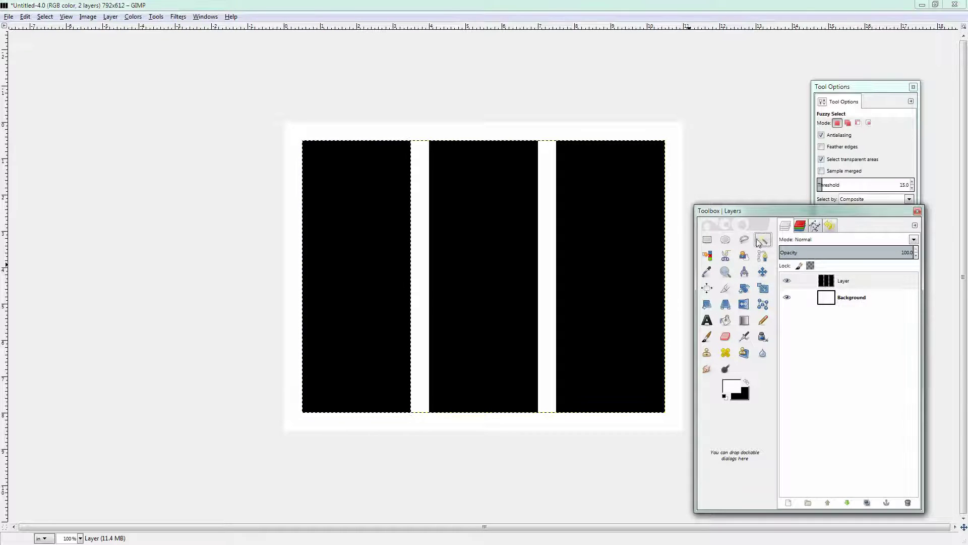
{"action": "left_click", "coordinate": [341, 264]}
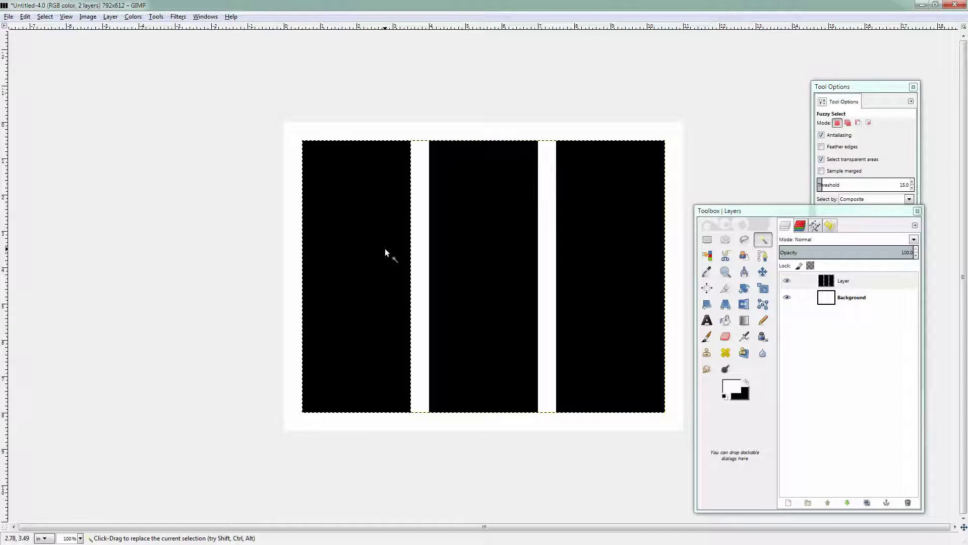
{"action": "key", "text": "shift"}
{"action": "left_click", "coordinate": [498, 249], "text": "shift"}
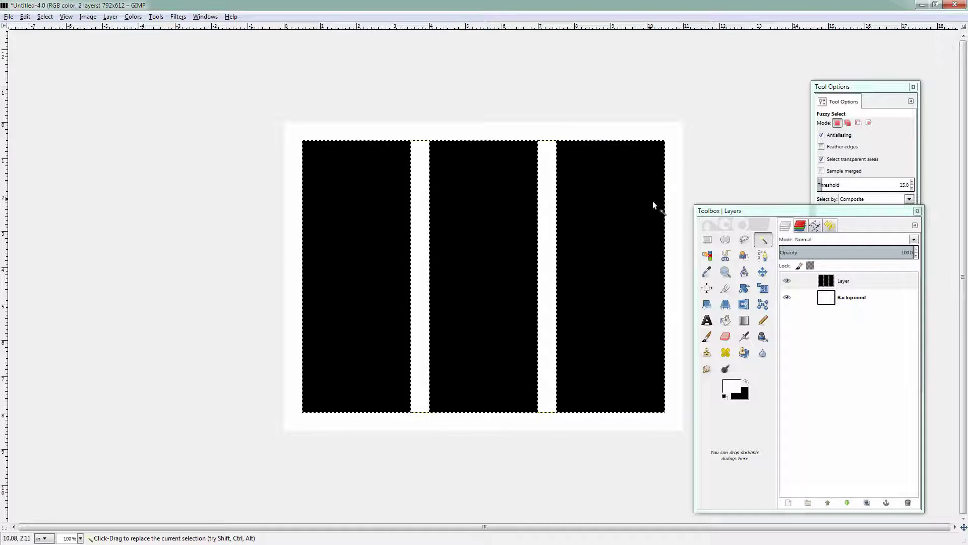
{"action": "left_click", "coordinate": [787, 282]}
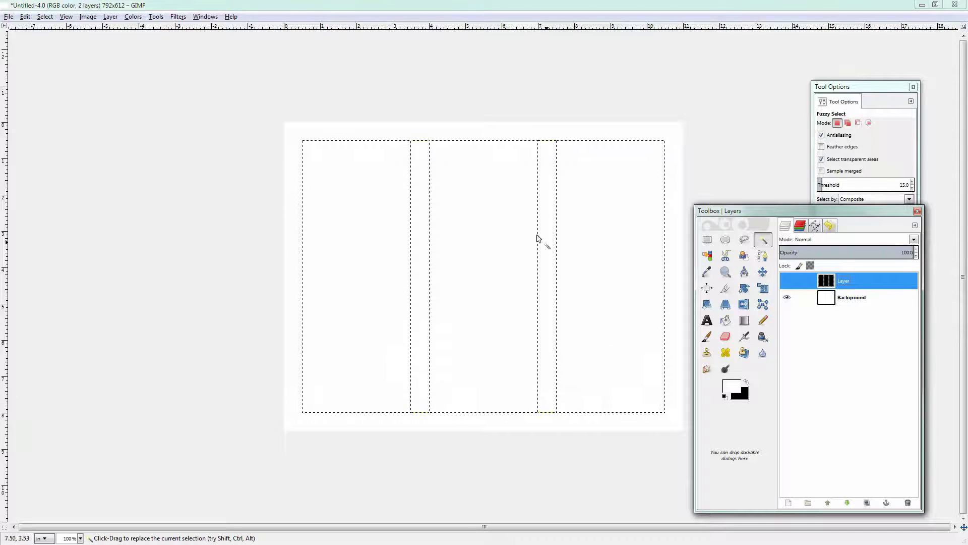
- Add a Selection layer mask with Invert mask to the Background layer
{"action": "right_click", "coordinate": [882, 300]}
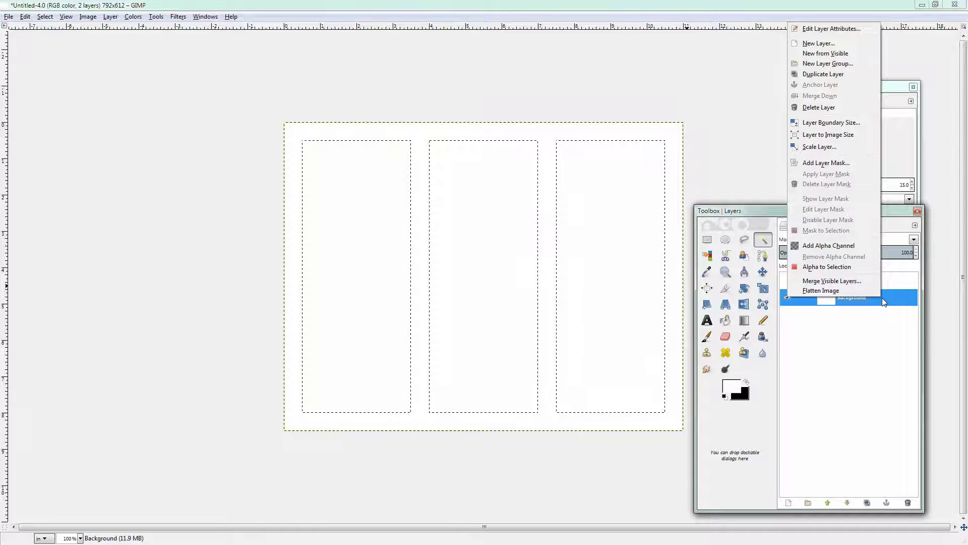
{"action": "left_click", "coordinate": [817, 164]}
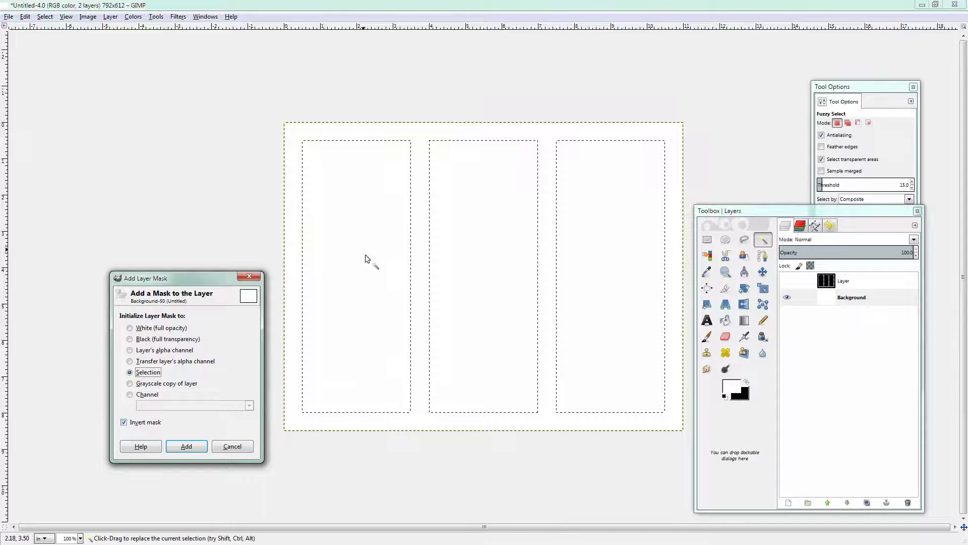
{"action": "left_click", "coordinate": [187, 447]}
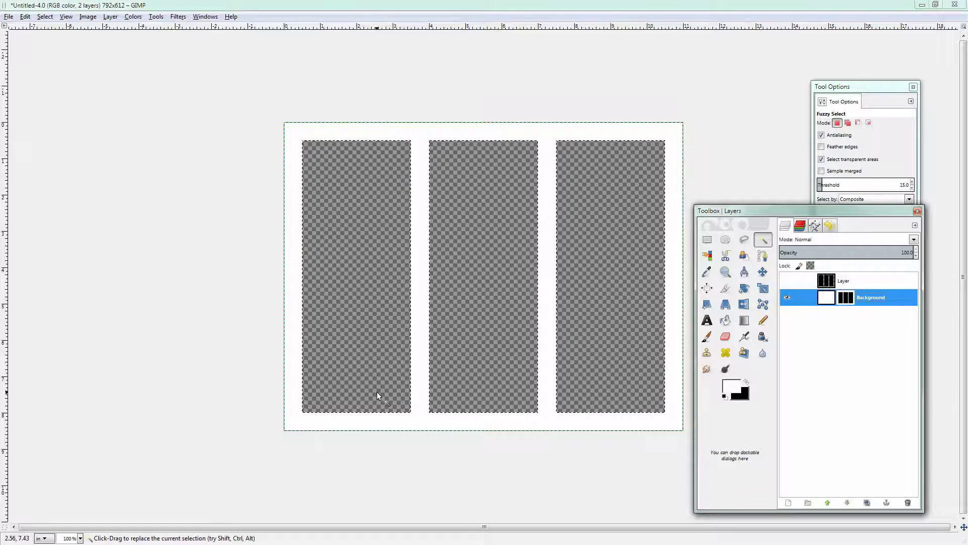
- Shrink the image window, open the recent sydney-1.jpg and move its window into view
{"action": "left_click", "coordinate": [936, 4]}
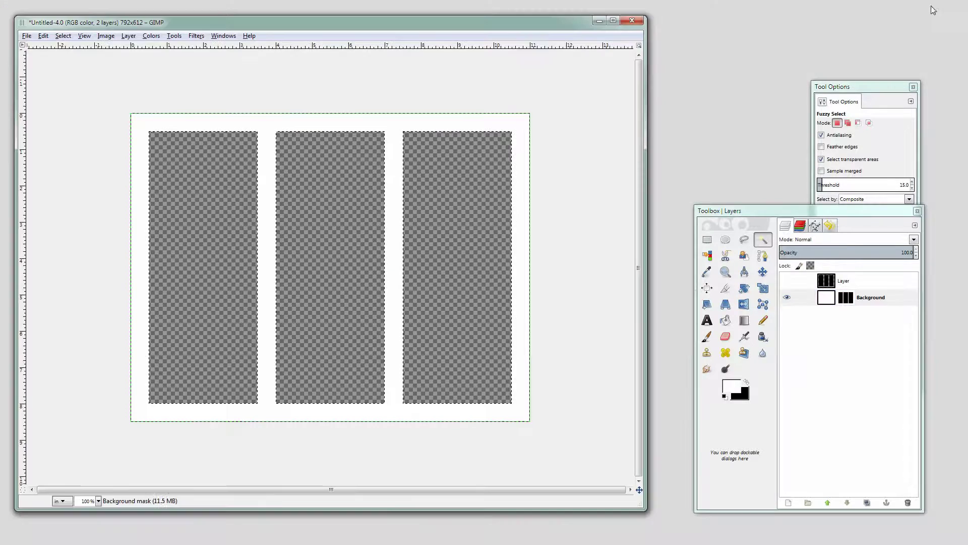
{"action": "left_click_drag", "start_coordinate": [463, 16], "coordinate": [463, 123]}
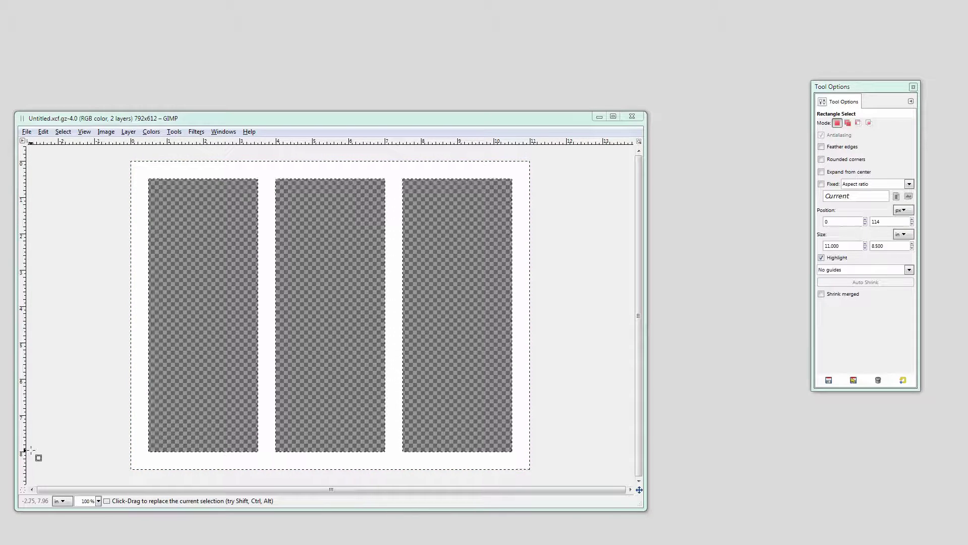
{"action": "left_click", "coordinate": [27, 131]}
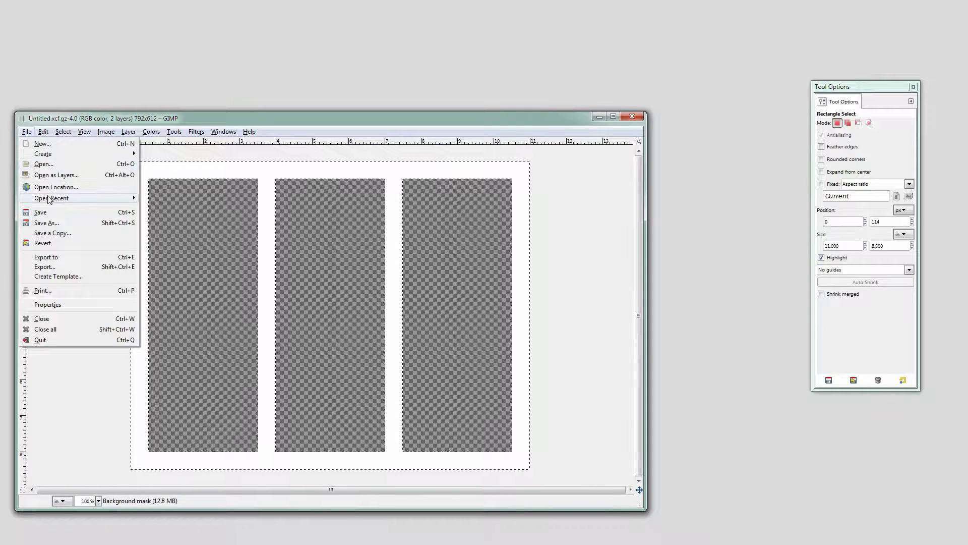
{"action": "mouse_move", "coordinate": [51, 199]}
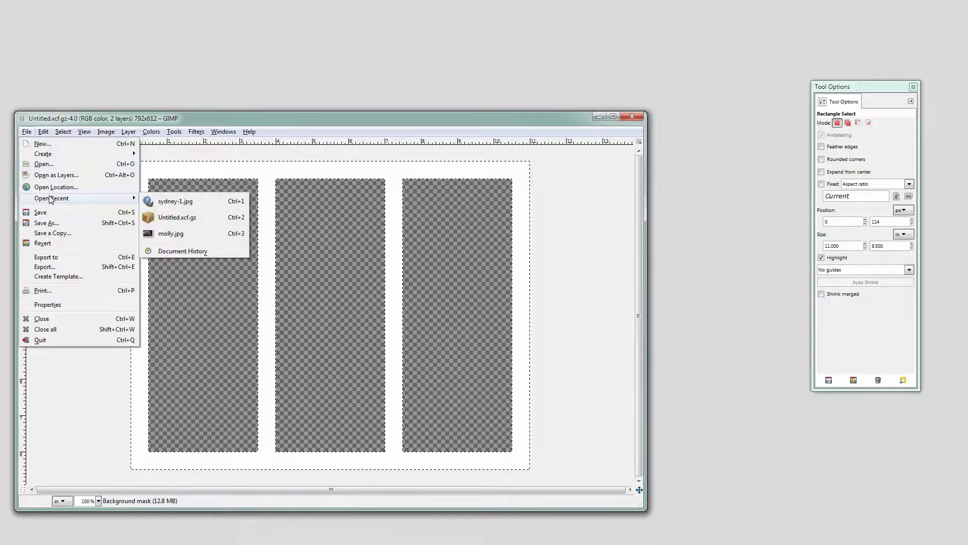
{"action": "left_click", "coordinate": [170, 202]}
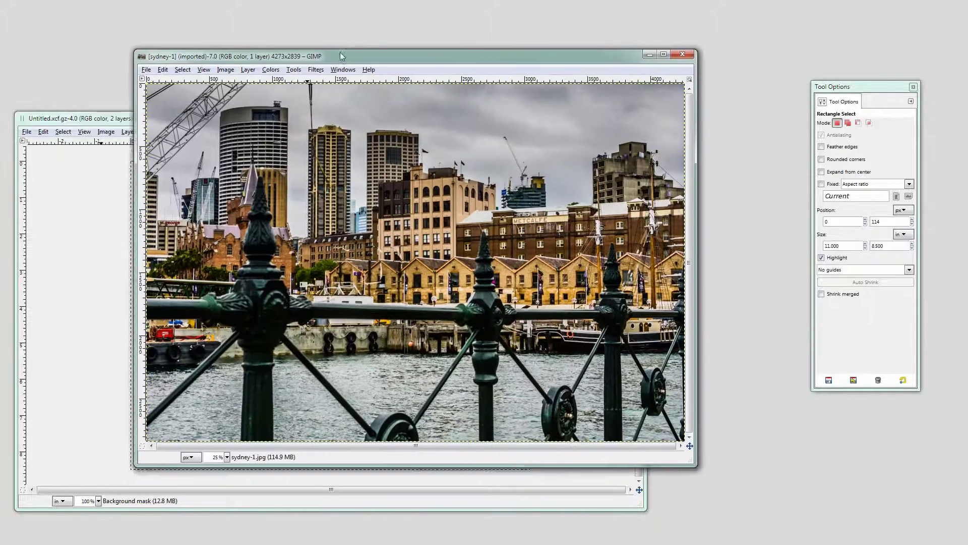
{"action": "left_click_drag", "start_coordinate": [341, 55], "coordinate": [302, 49]}
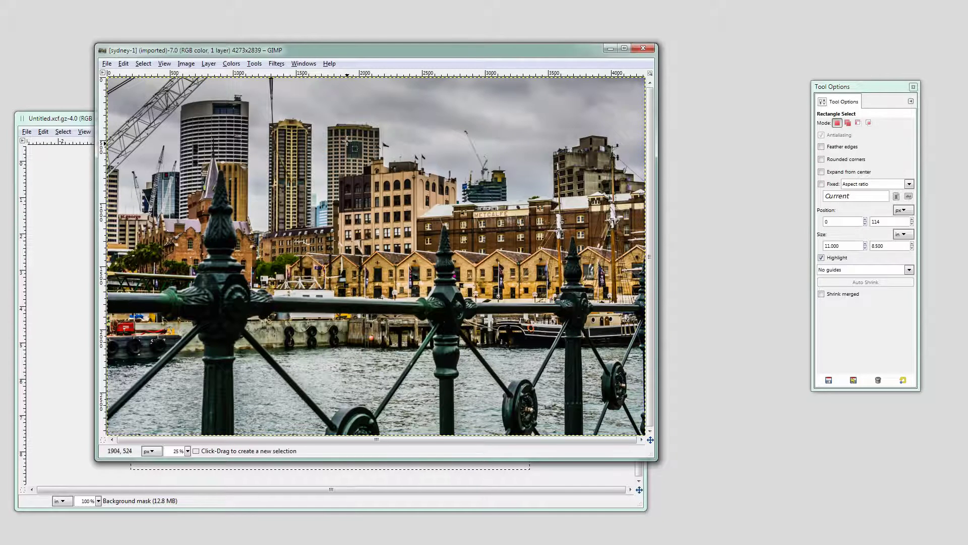
- Resize the sydney-1 canvas to 11 inches wide, resizing all layers, leaving height at 9.463 in
{"action": "left_click", "coordinate": [188, 66]}
{"action": "left_click", "coordinate": [188, 66]}
{"action": "left_click", "coordinate": [190, 67]}
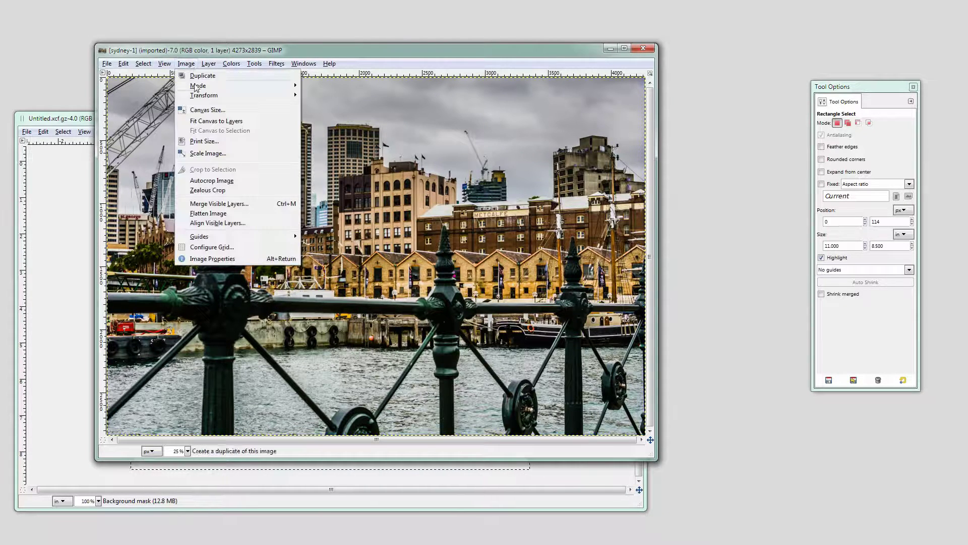
{"action": "left_click", "coordinate": [204, 112]}
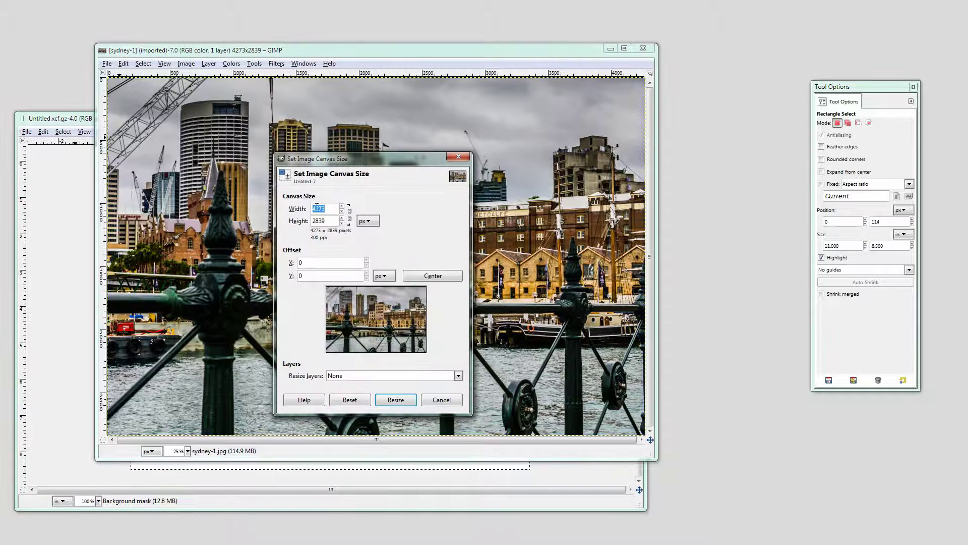
{"action": "left_click", "coordinate": [360, 221]}
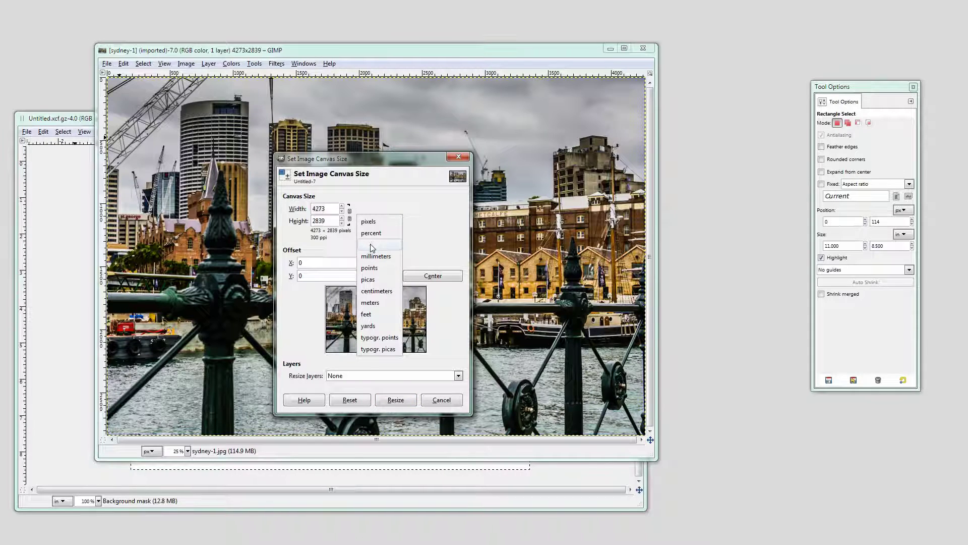
{"action": "left_click", "coordinate": [372, 245]}
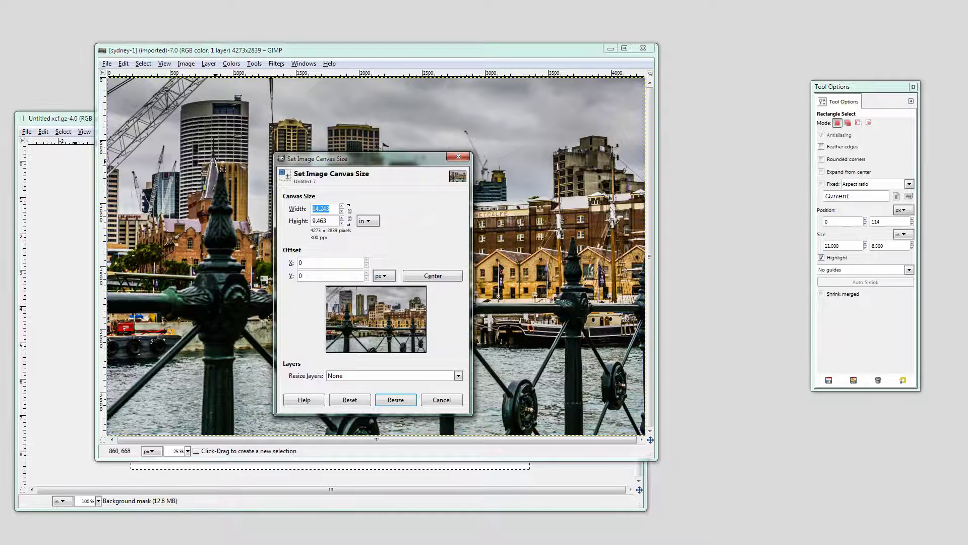
{"action": "type", "text": "11"}
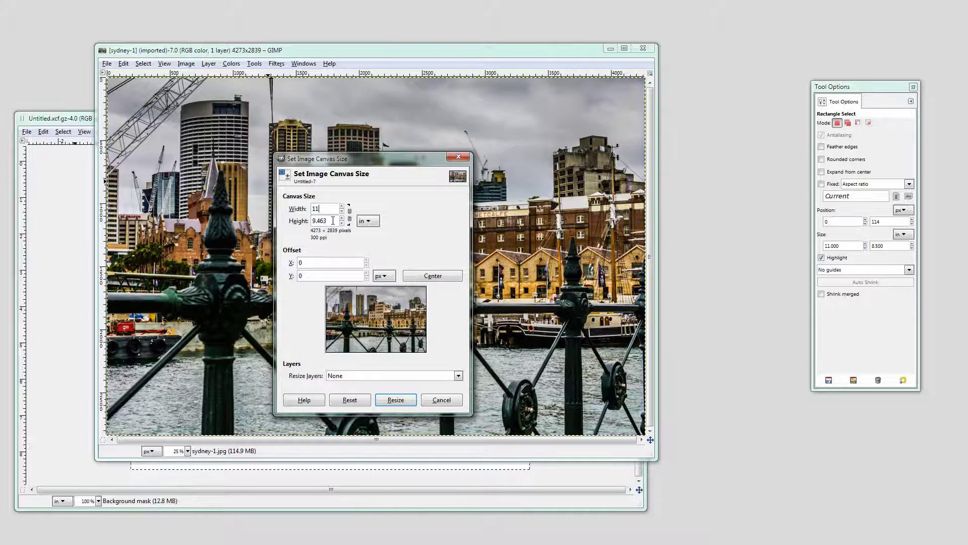
{"action": "left_click", "coordinate": [321, 211]}
{"action": "key", "text": "Tab"}
{"action": "left_click", "coordinate": [432, 365]}
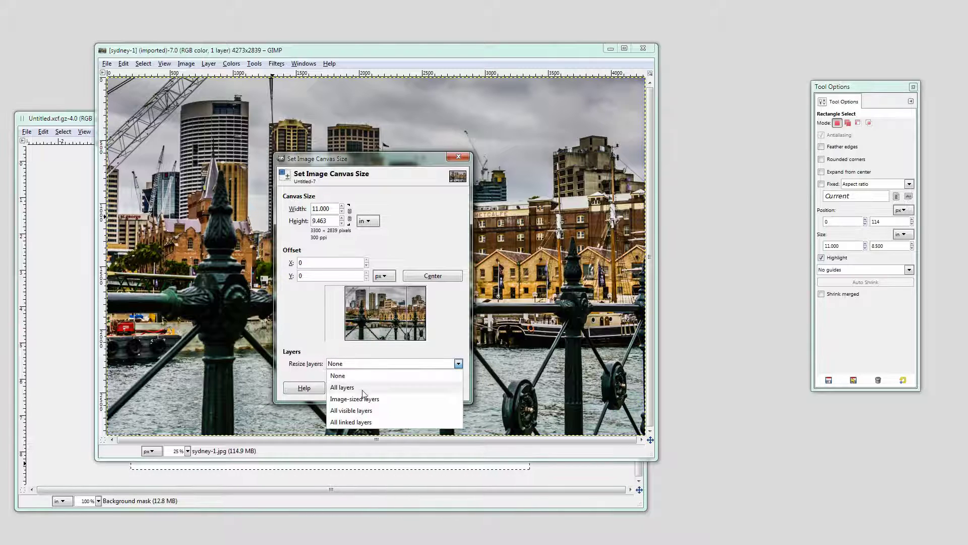
{"action": "left_click", "coordinate": [339, 388]}
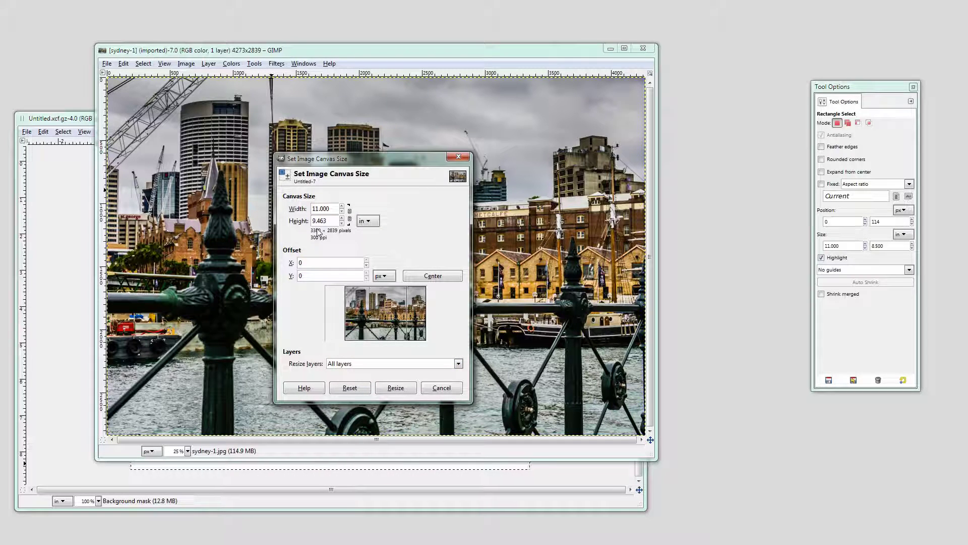
{"action": "left_click", "coordinate": [397, 388]}
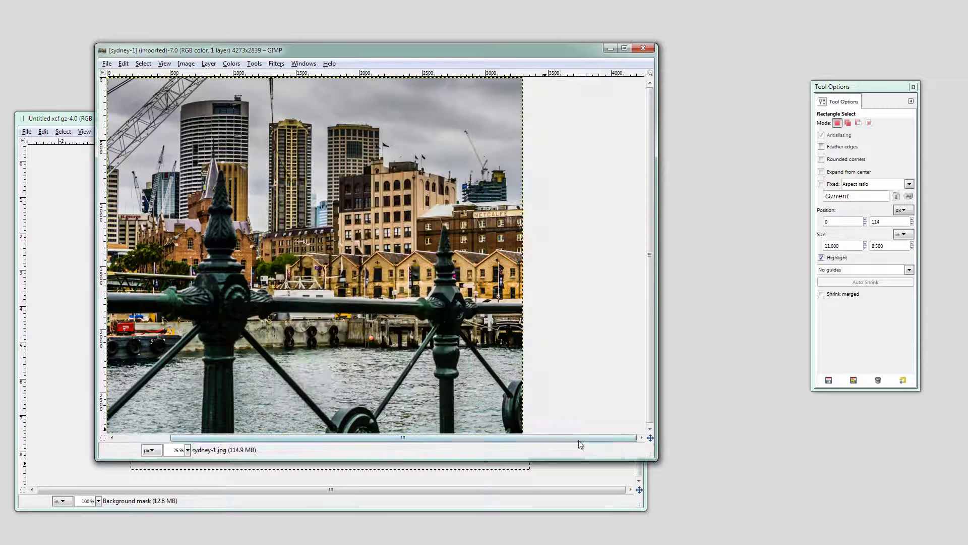
- Enlarge the photo window and place a new toolbox beside the tool options
{"action": "left_click_drag", "start_coordinate": [654, 456], "coordinate": [706, 511]}
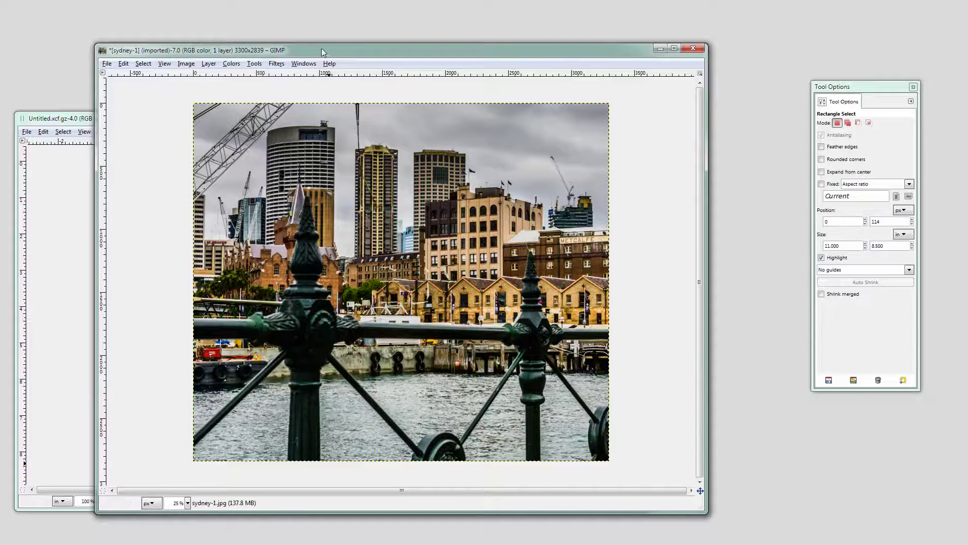
{"action": "mouse_move", "coordinate": [322, 52]}
{"action": "left_mouse_down"}
{"action": "mouse_move", "coordinate": [322, 68]}
{"action": "mouse_move", "coordinate": [323, 46]}
{"action": "left_mouse_up"}
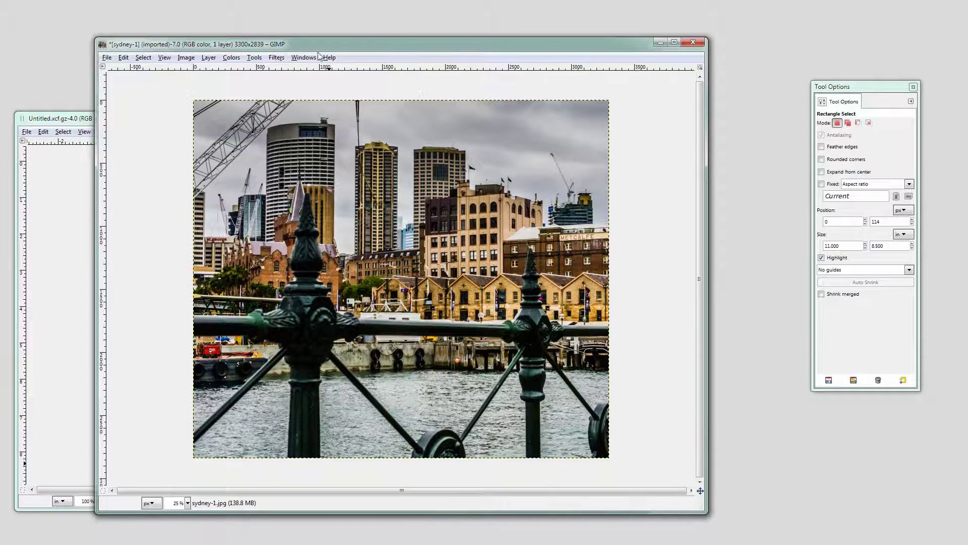
{"action": "left_click_drag", "start_coordinate": [382, 55], "coordinate": [343, 34]}
{"action": "left_click", "coordinate": [261, 50]}
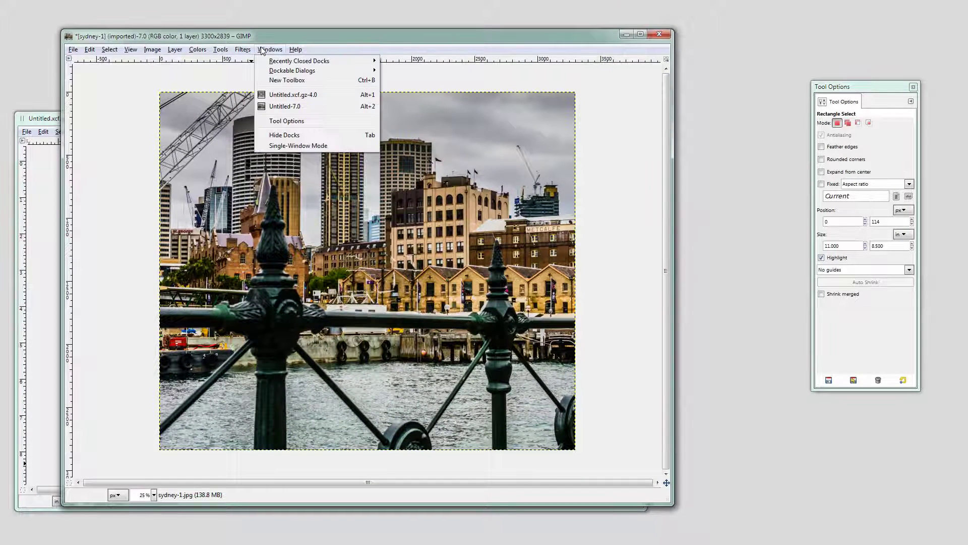
{"action": "left_click", "coordinate": [309, 80]}
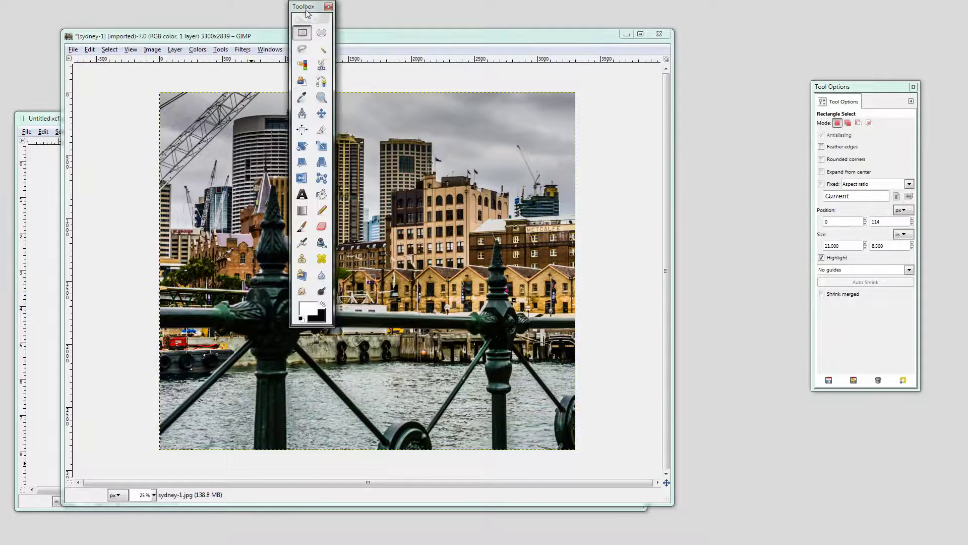
{"action": "left_click_drag", "start_coordinate": [309, 4], "coordinate": [739, 171]}
- Drag a rough rectangular selection across the middle of the Sydney photo
{"action": "left_click", "coordinate": [736, 203]}
{"action": "left_click_drag", "start_coordinate": [177, 128], "coordinate": [551, 360]}
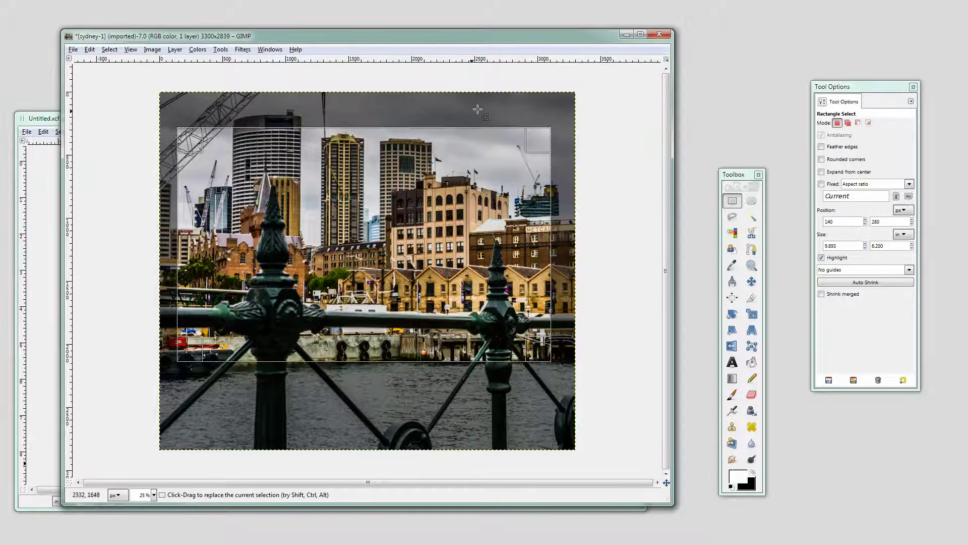
{"action": "left_click_drag", "start_coordinate": [858, 90], "coordinate": [553, 153]}
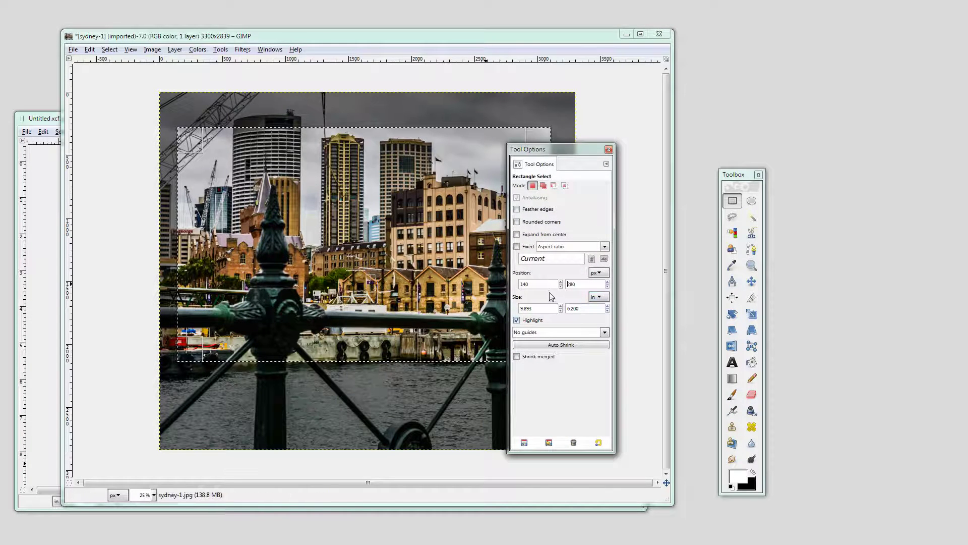
- Set the selection to 11 × 8.5 in at X 0, then crop the photo to it
{"action": "key", "text": "shift+Tab"}
{"action": "key", "text": "Tab"}
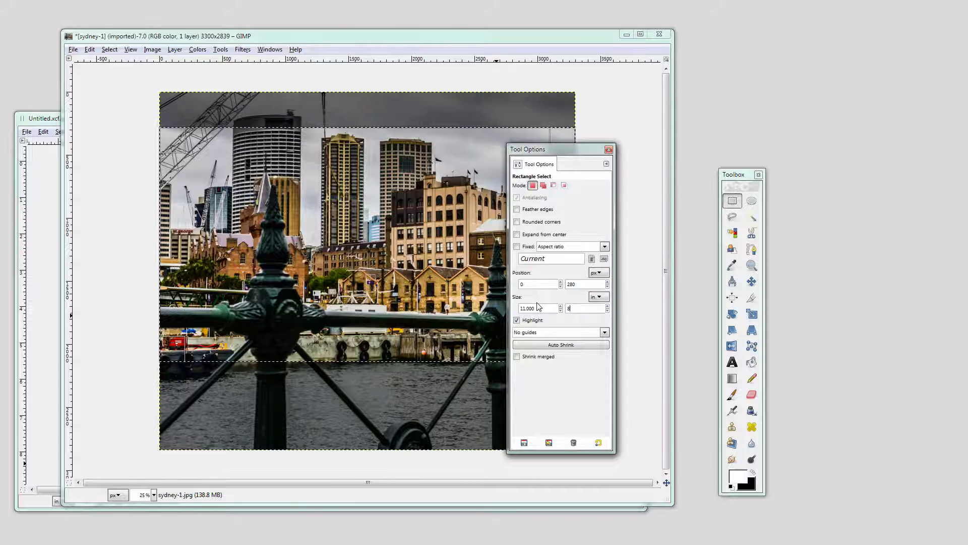
{"action": "type", "text": "8.5"}
{"action": "left_click_drag", "start_coordinate": [545, 150], "coordinate": [676, 210]}
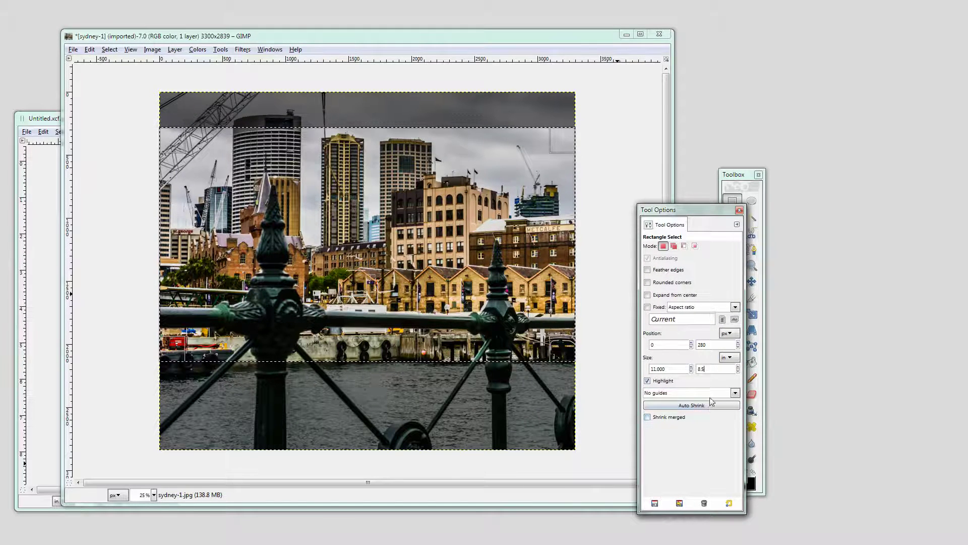
{"action": "key", "text": "Tab"}
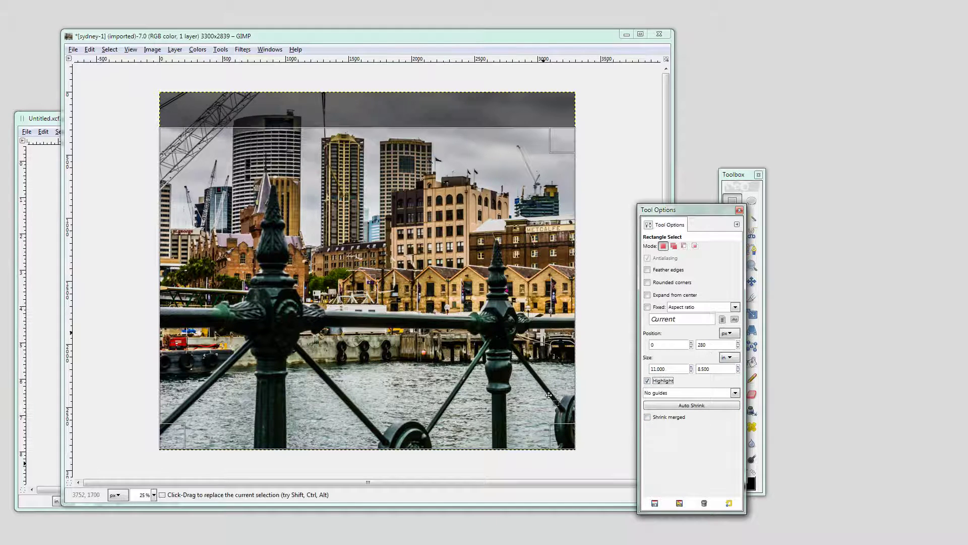
{"action": "double_click", "coordinate": [702, 344]}
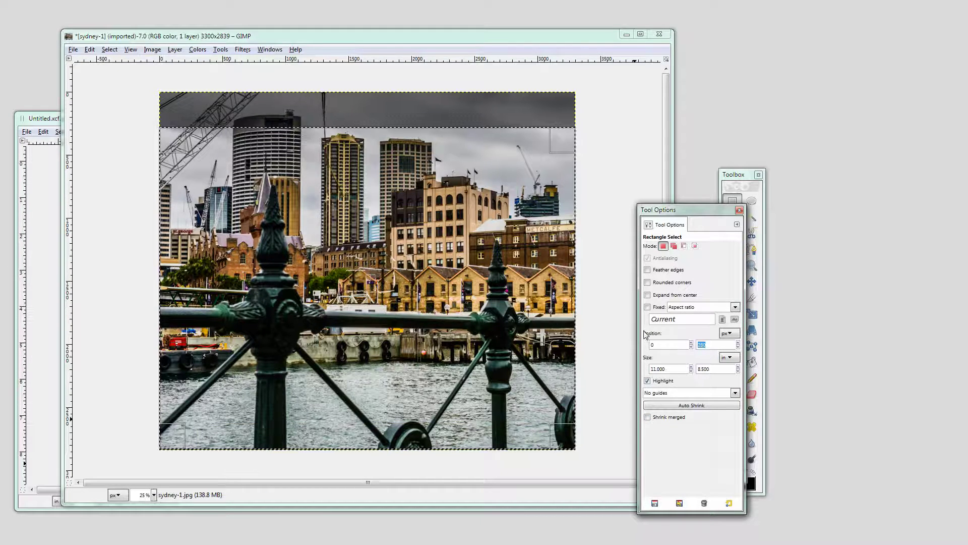
{"action": "type", "text": "140"}
{"action": "key", "text": "Return"}
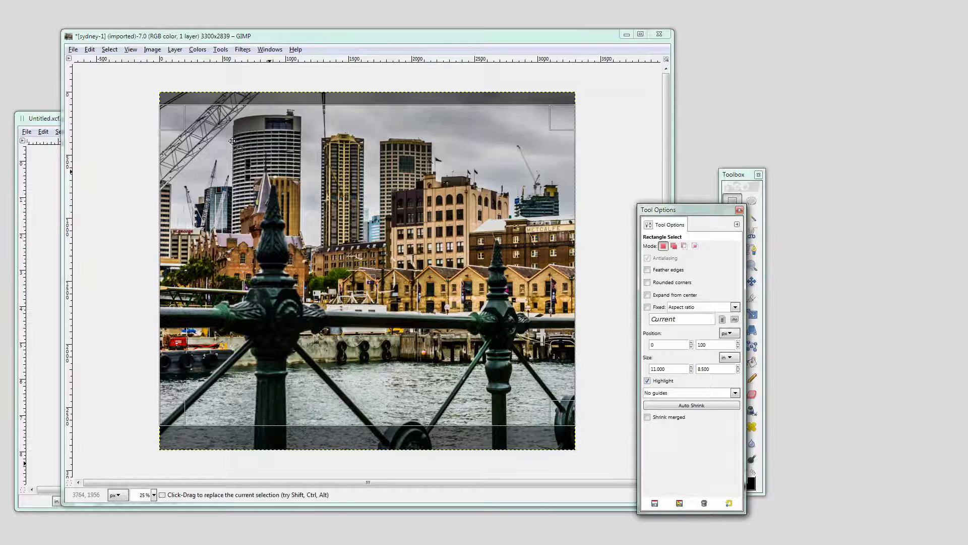
{"action": "left_click", "coordinate": [153, 50]}
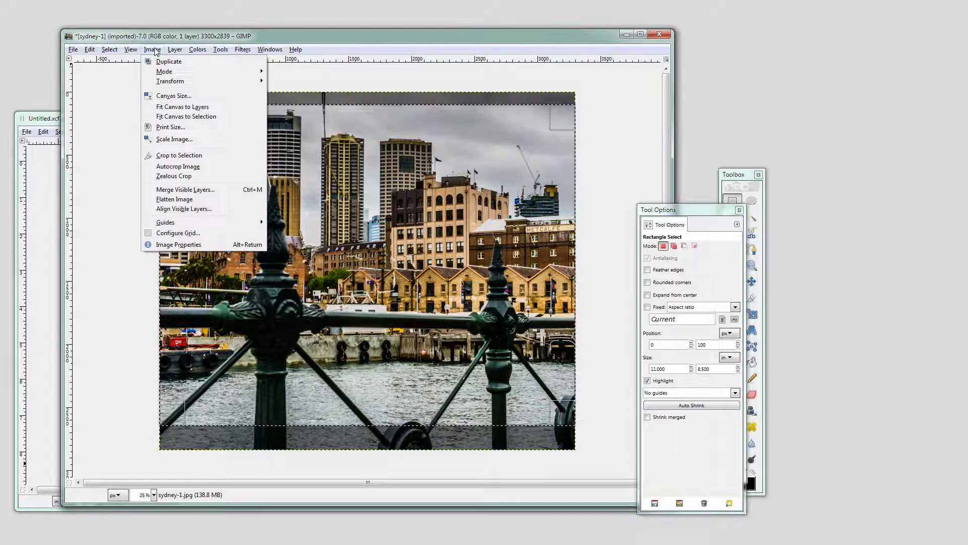
{"action": "left_click", "coordinate": [170, 155]}
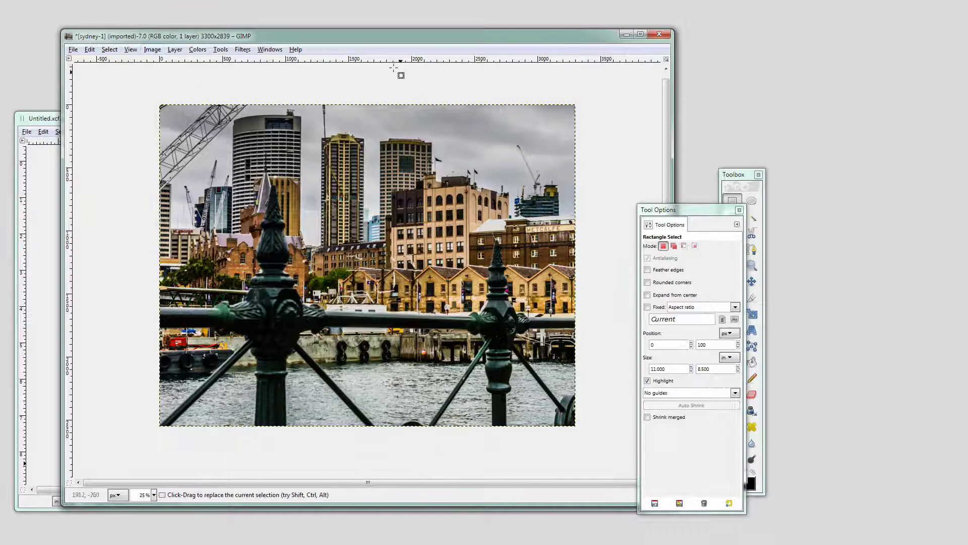
- Bring the triptych overlay document to the front and show its Layers panel
{"action": "left_click_drag", "start_coordinate": [682, 213], "coordinate": [836, 201]}
{"action": "left_click_drag", "start_coordinate": [323, 38], "coordinate": [438, 91]}
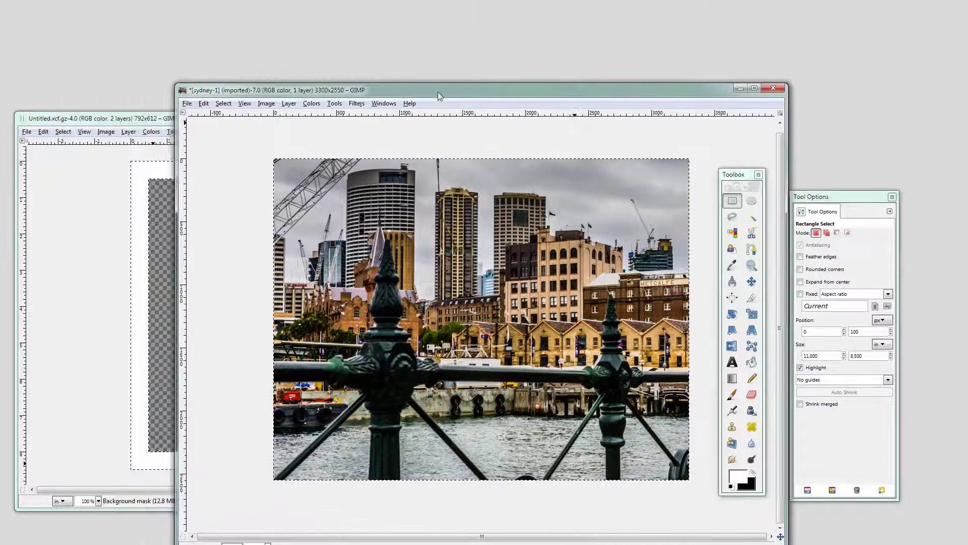
{"action": "left_click", "coordinate": [113, 113]}
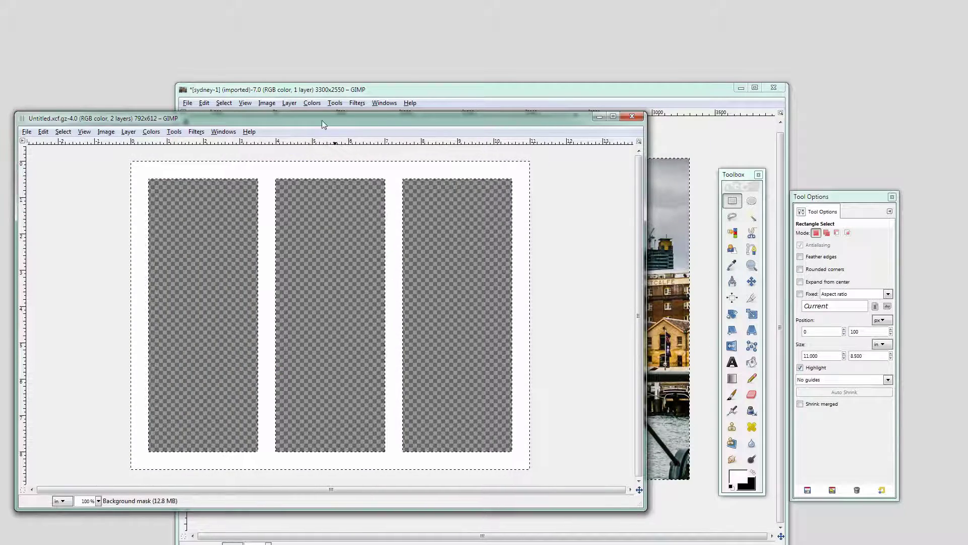
{"action": "left_click_drag", "start_coordinate": [323, 120], "coordinate": [322, 87]}
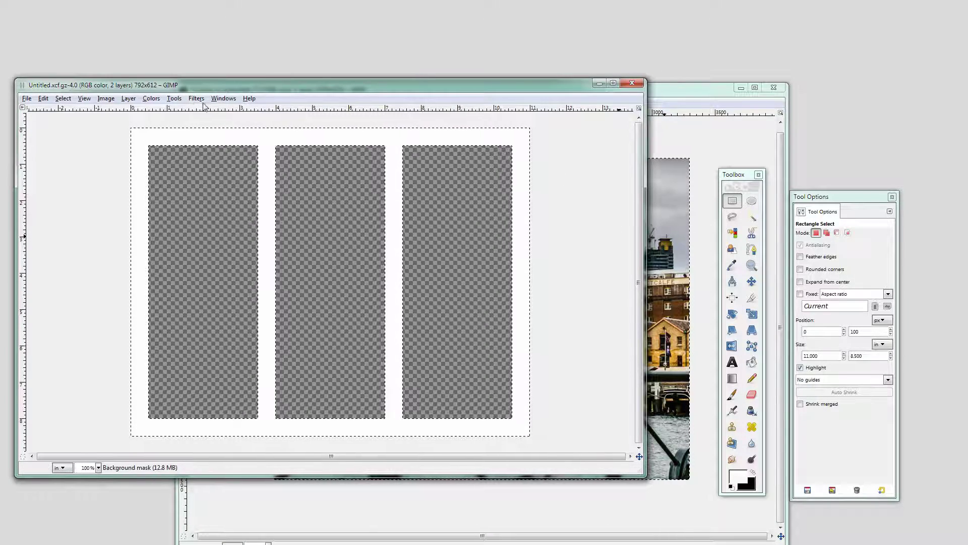
{"action": "left_click", "coordinate": [223, 98]}
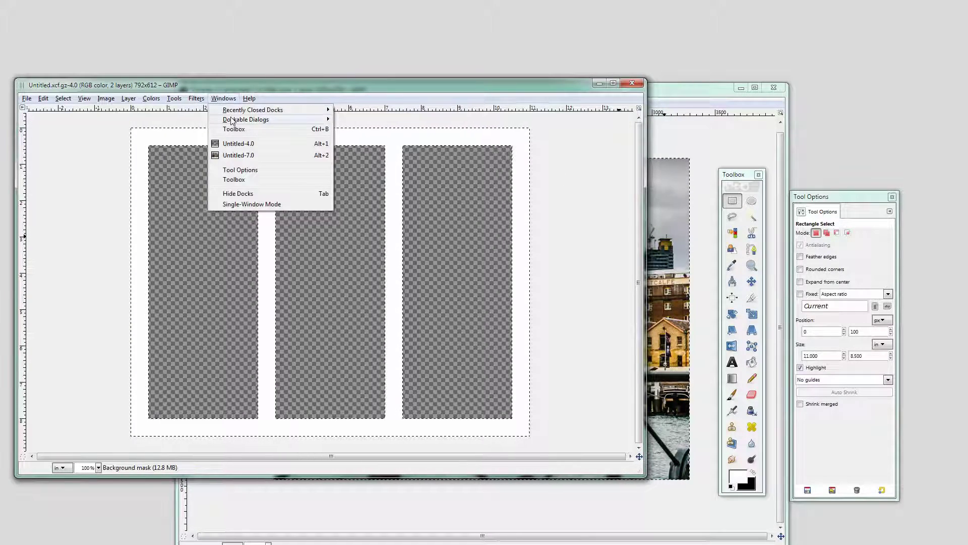
{"action": "mouse_move", "coordinate": [232, 120]}
{"action": "left_click", "coordinate": [380, 148]}
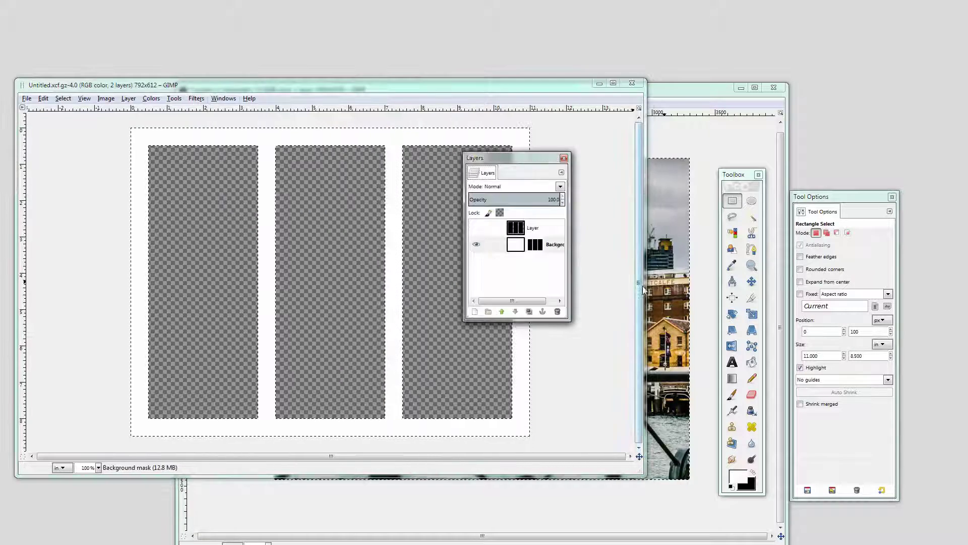
{"action": "left_click_drag", "start_coordinate": [504, 158], "coordinate": [710, 309]}
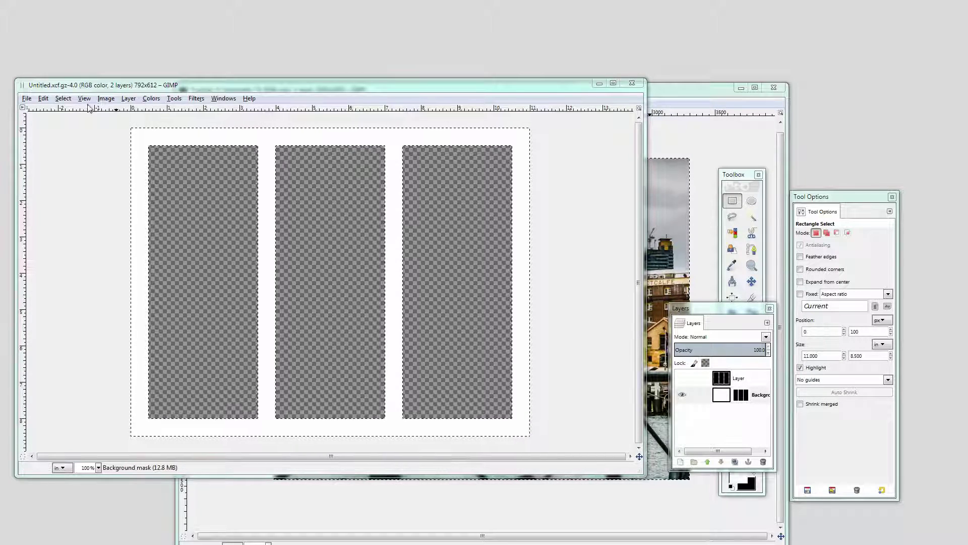
- Select all of the triptych template, Copy Visible, and minimize it to reveal sydney-1
{"action": "left_click", "coordinate": [63, 98]}
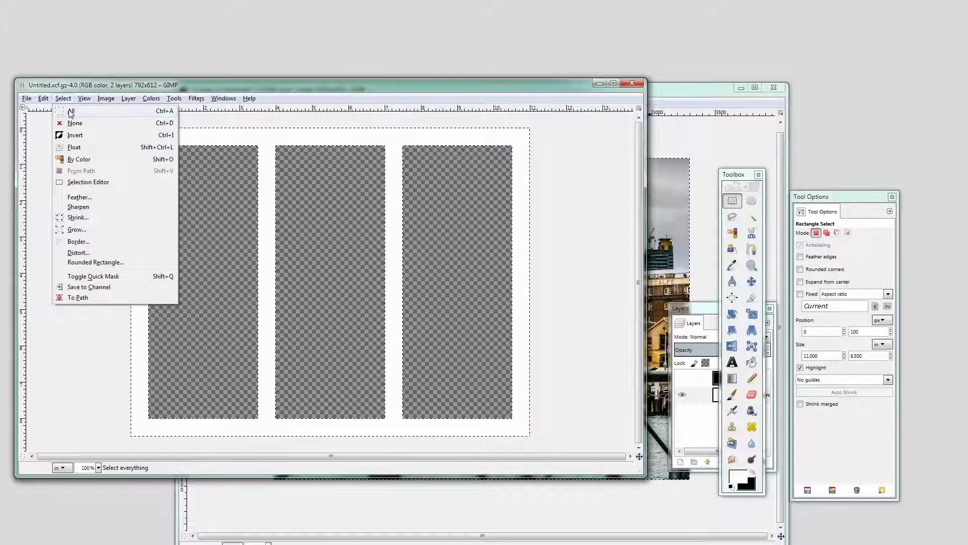
{"action": "left_click", "coordinate": [71, 112]}
{"action": "left_click", "coordinate": [43, 98]}
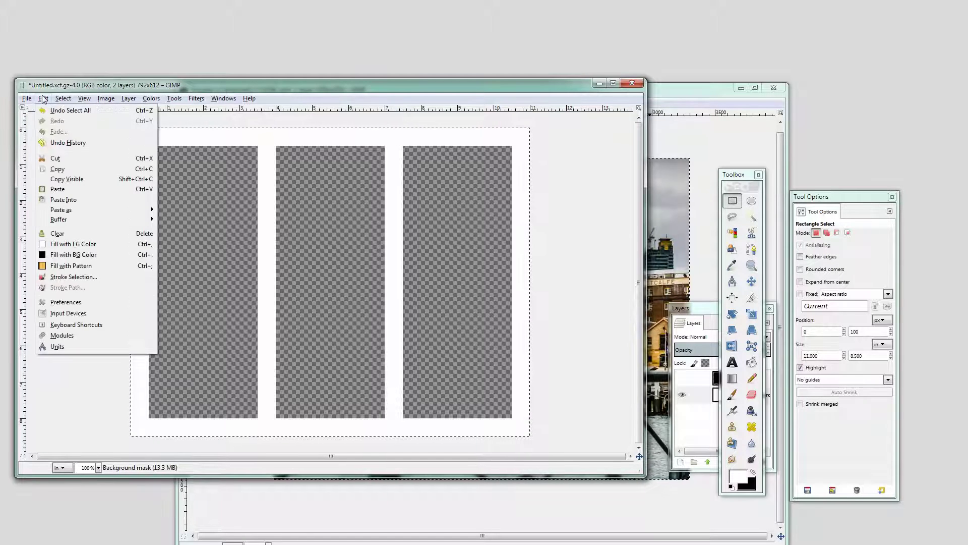
{"action": "left_click", "coordinate": [68, 180]}
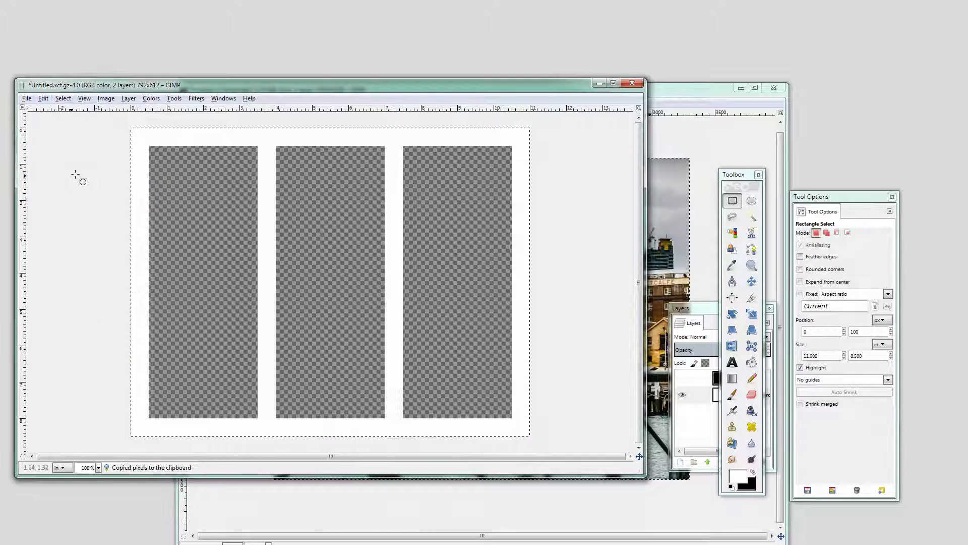
{"action": "left_click", "coordinate": [600, 83]}
- Paste the copied triptych frame into the Sydney photo as a new layer
{"action": "left_click_drag", "start_coordinate": [387, 93], "coordinate": [276, 52]}
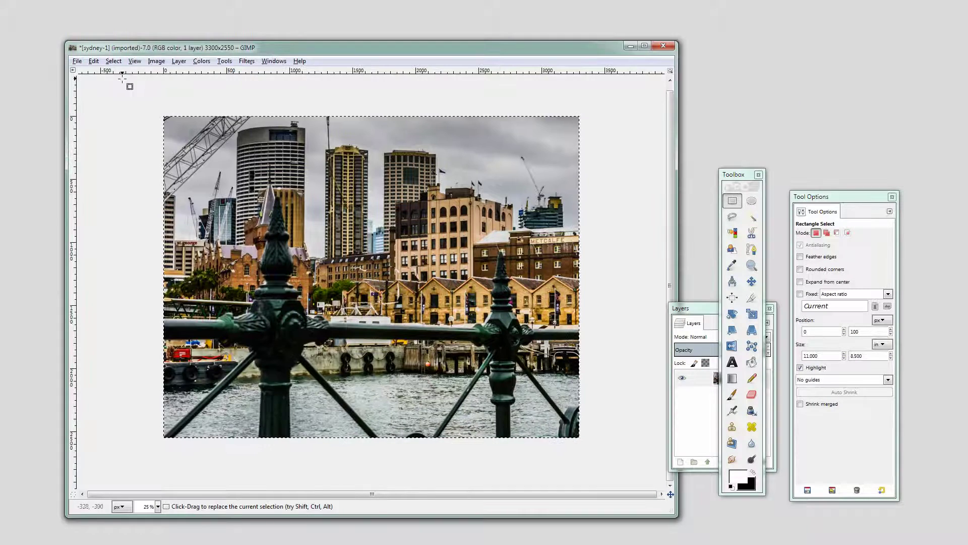
{"action": "left_click", "coordinate": [93, 61]}
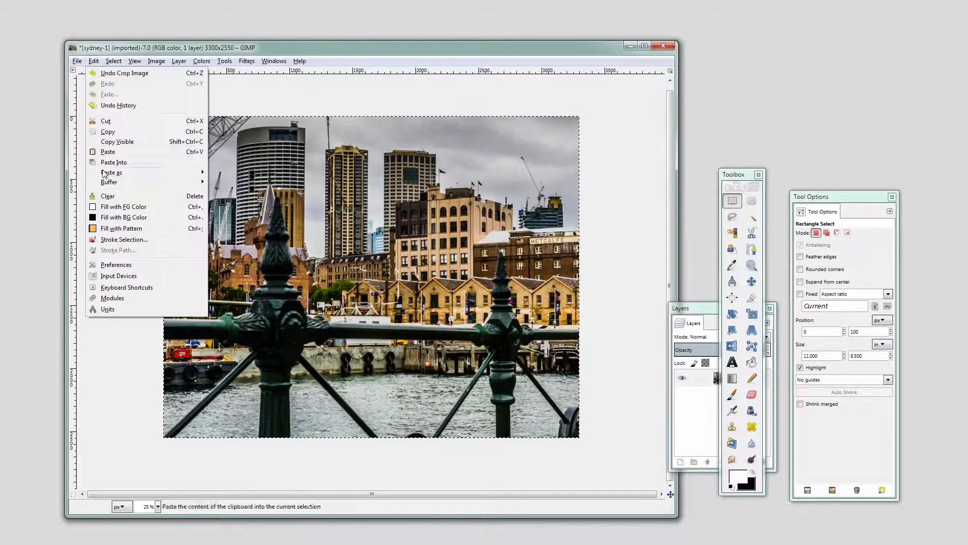
{"action": "mouse_move", "coordinate": [151, 172]}
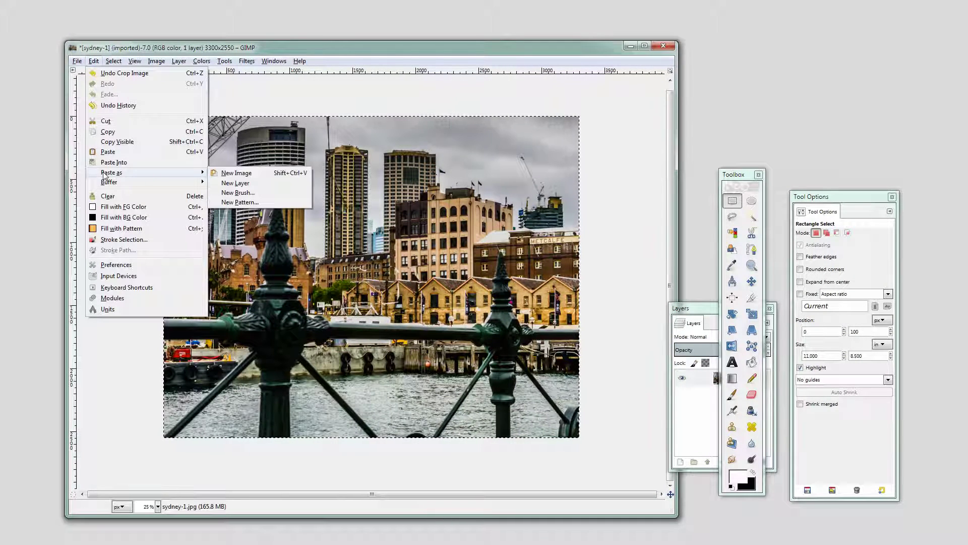
{"action": "left_click", "coordinate": [246, 183]}
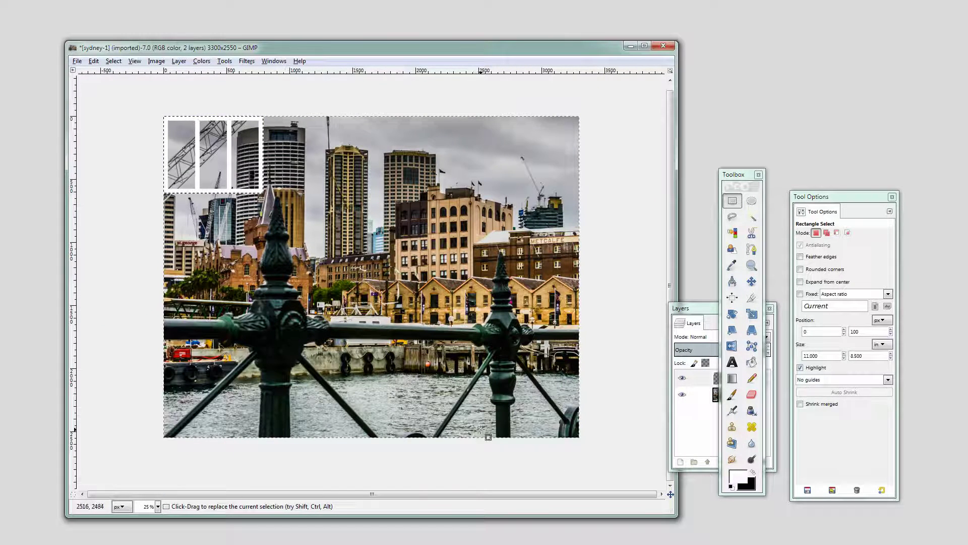
- Move the pasted frame layer toward the centre of the photo
{"action": "left_click", "coordinate": [733, 201]}
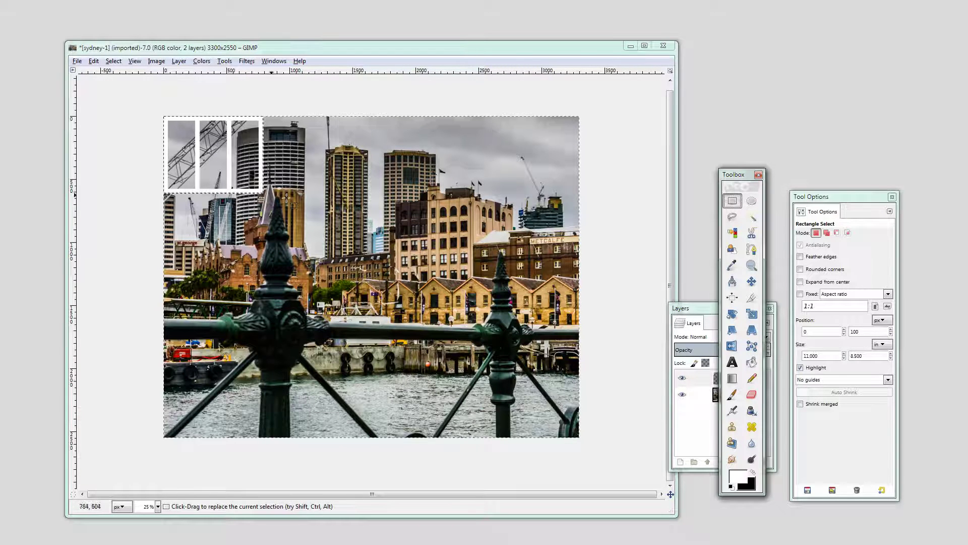
{"action": "left_click", "coordinate": [752, 282]}
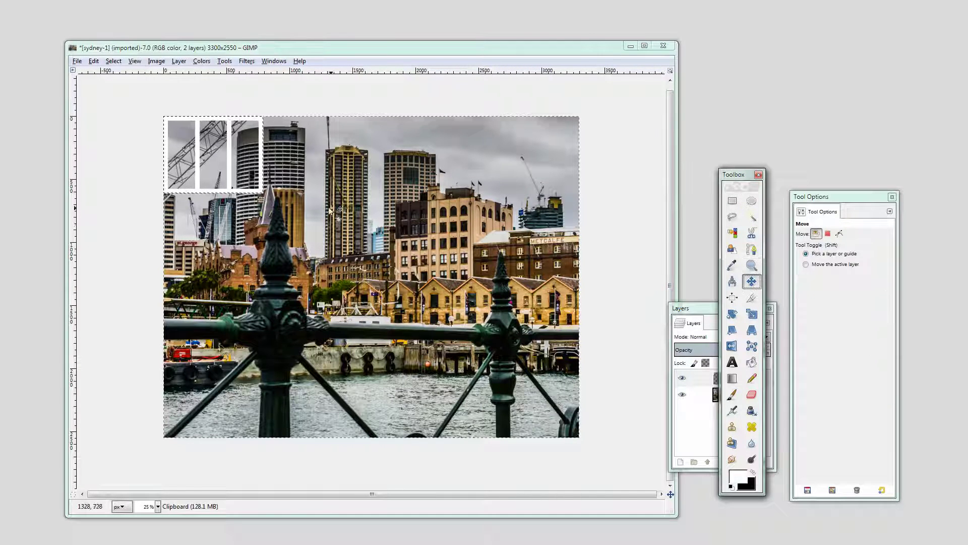
{"action": "left_click_drag", "start_coordinate": [210, 191], "coordinate": [261, 213]}
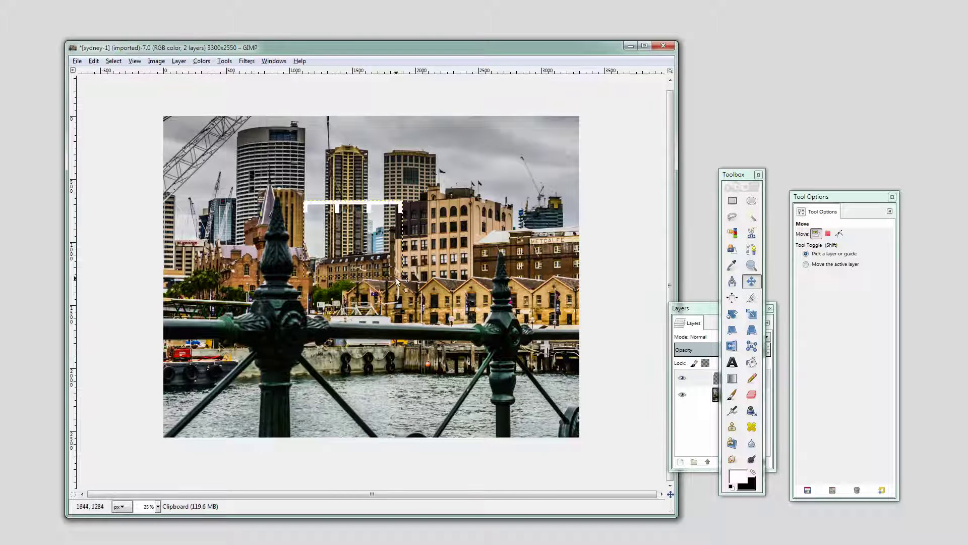
{"action": "left_click_drag", "start_coordinate": [396, 282], "coordinate": [373, 253]}
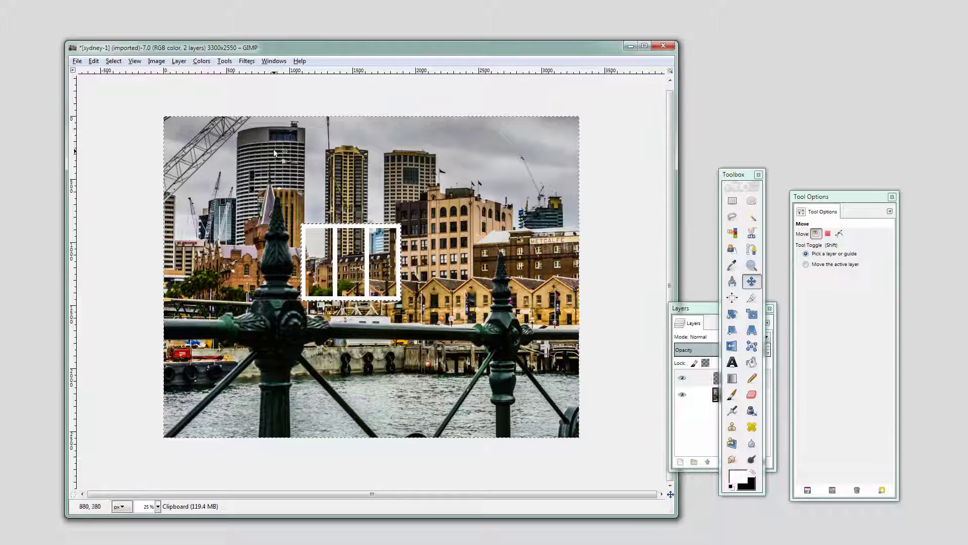
- Scale the pasted frame layer to 11 in wide (8.5 in high) via Scale Layer
{"action": "left_click", "coordinate": [179, 61]}
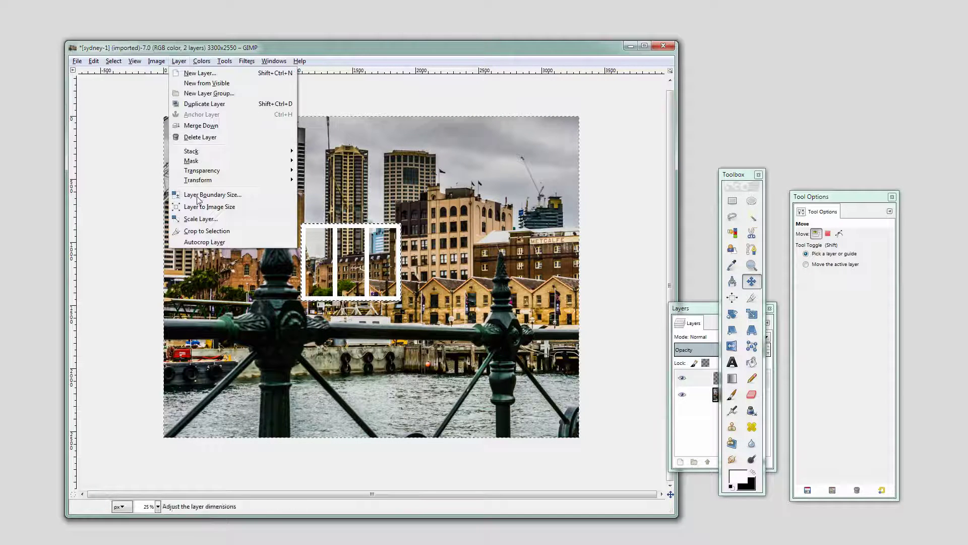
{"action": "left_click", "coordinate": [201, 220]}
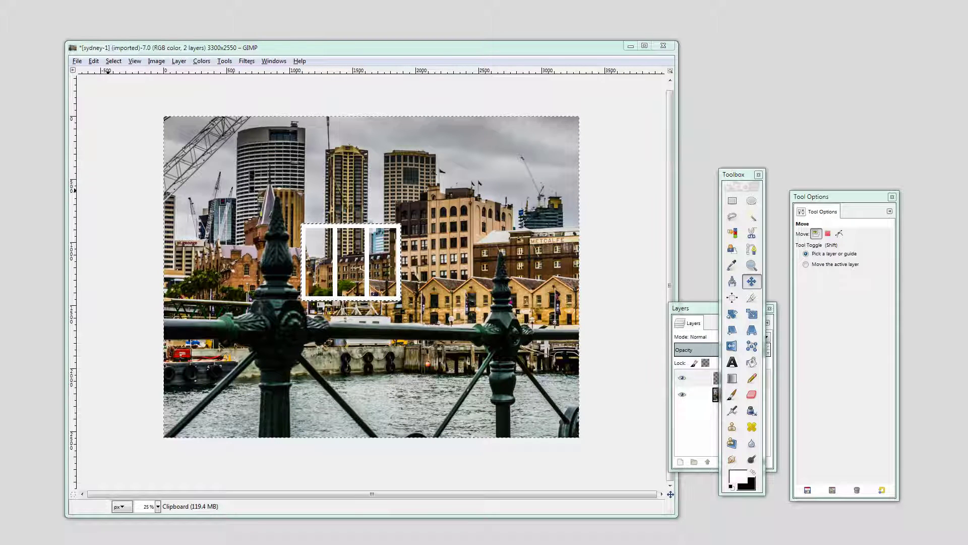
{"action": "left_click_drag", "start_coordinate": [353, 215], "coordinate": [493, 268]}
{"action": "left_click", "coordinate": [481, 316]}
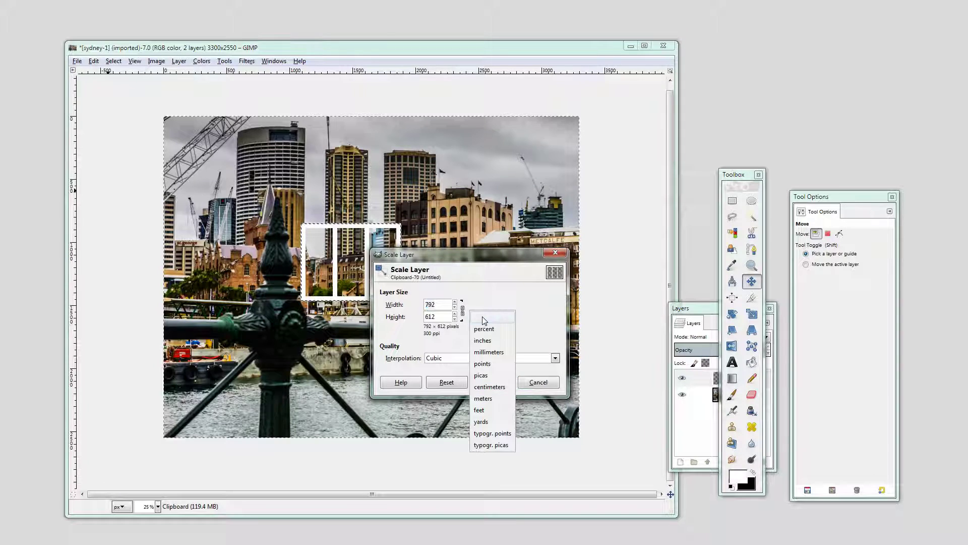
{"action": "left_click", "coordinate": [479, 341]}
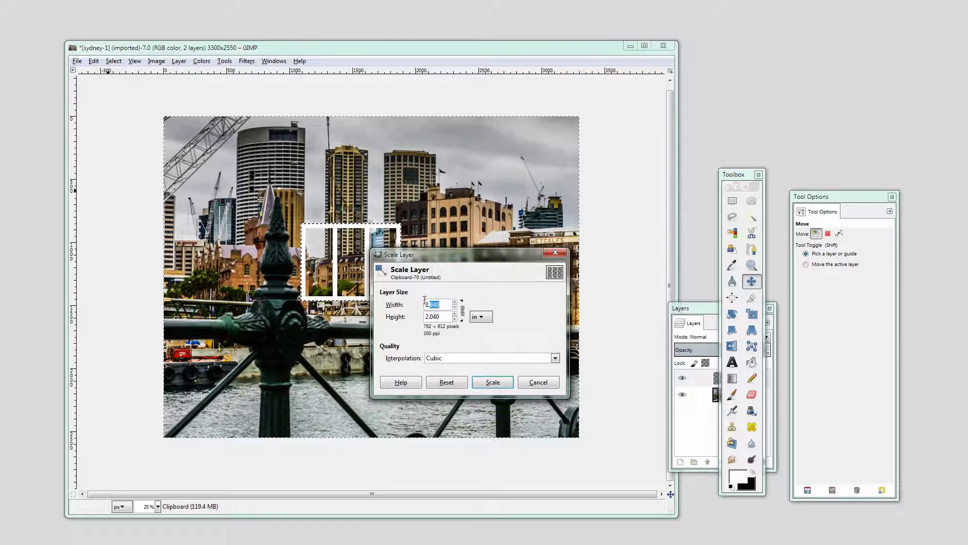
{"action": "type", "text": "11"}
{"action": "key", "text": "Tab"}
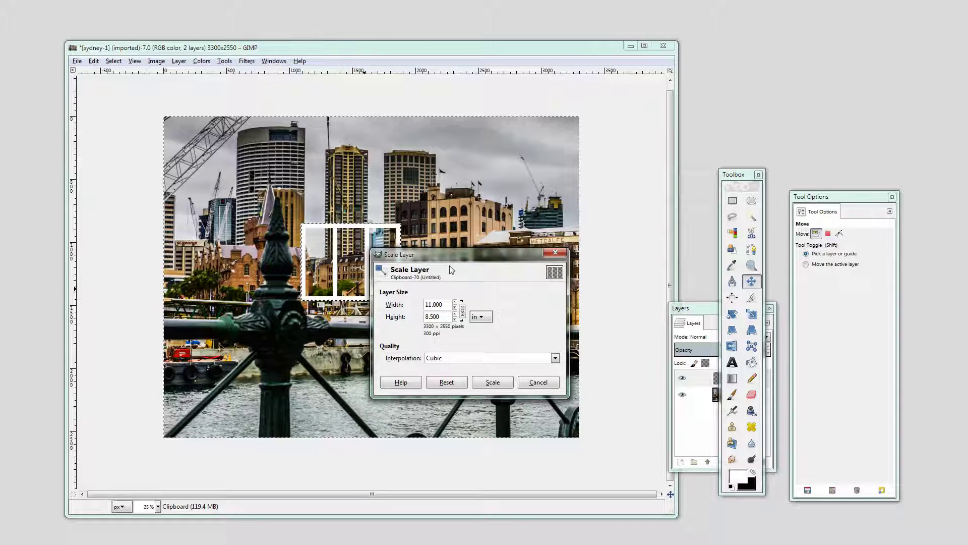
{"action": "left_click_drag", "start_coordinate": [440, 256], "coordinate": [593, 198]}
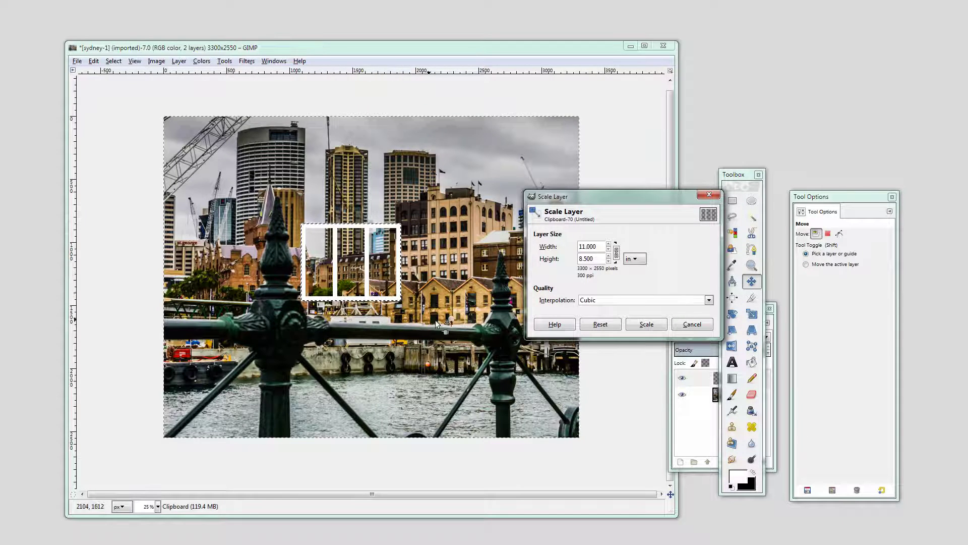
{"action": "left_click", "coordinate": [646, 325]}
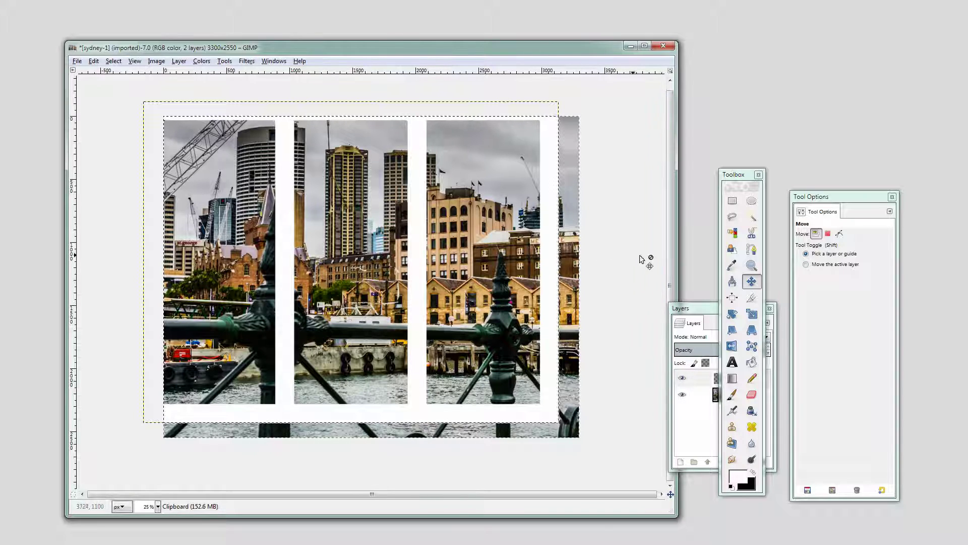
- Place guides on the photo's right and top edges and snap the frame layer flush onto them
{"action": "left_click_drag", "start_coordinate": [698, 308], "coordinate": [687, 290]}
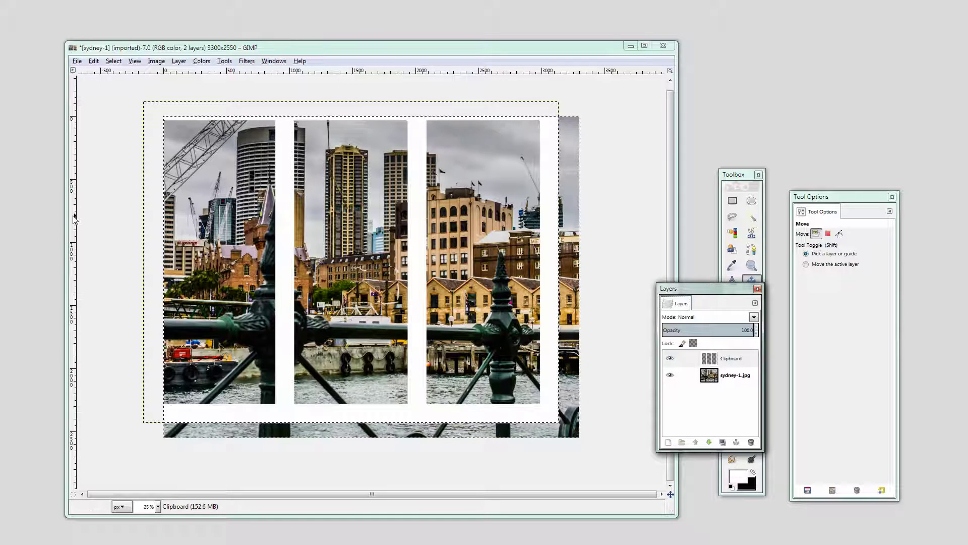
{"action": "left_click_drag", "start_coordinate": [73, 217], "coordinate": [260, 246]}
{"action": "left_click_drag", "start_coordinate": [442, 275], "coordinate": [580, 279]}
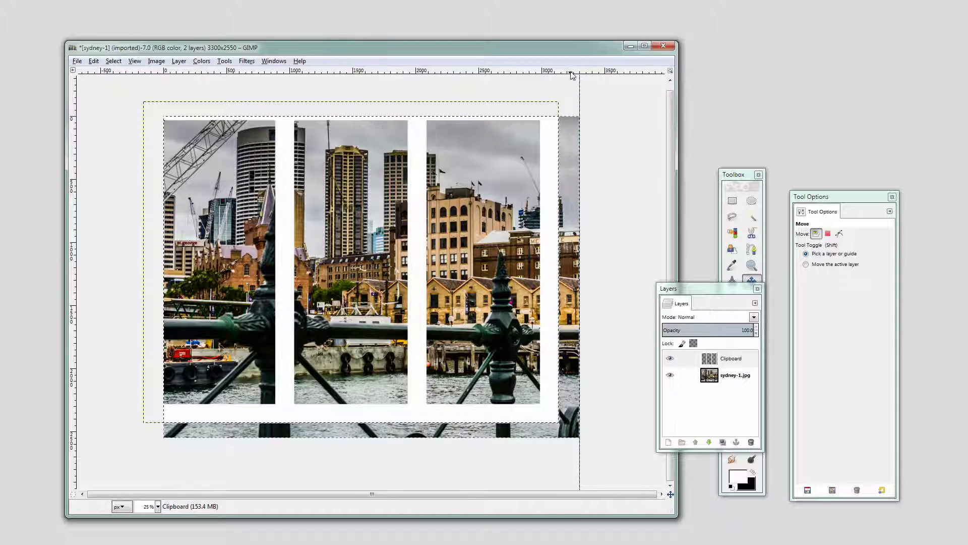
{"action": "mouse_move", "coordinate": [578, 111]}
{"action": "left_mouse_down"}
{"action": "mouse_move", "coordinate": [571, 80]}
{"action": "mouse_move", "coordinate": [578, 116]}
{"action": "left_mouse_up"}
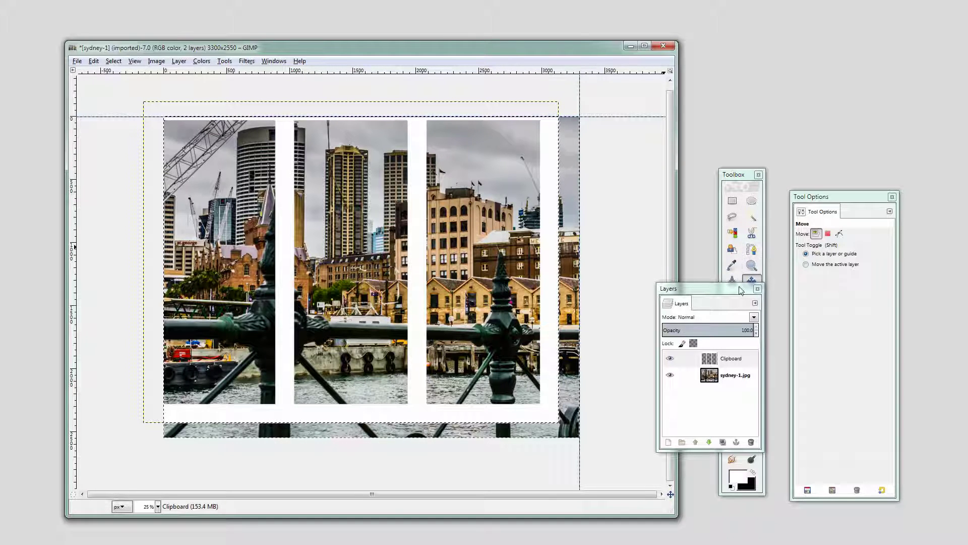
{"action": "left_click_drag", "start_coordinate": [740, 290], "coordinate": [914, 301]}
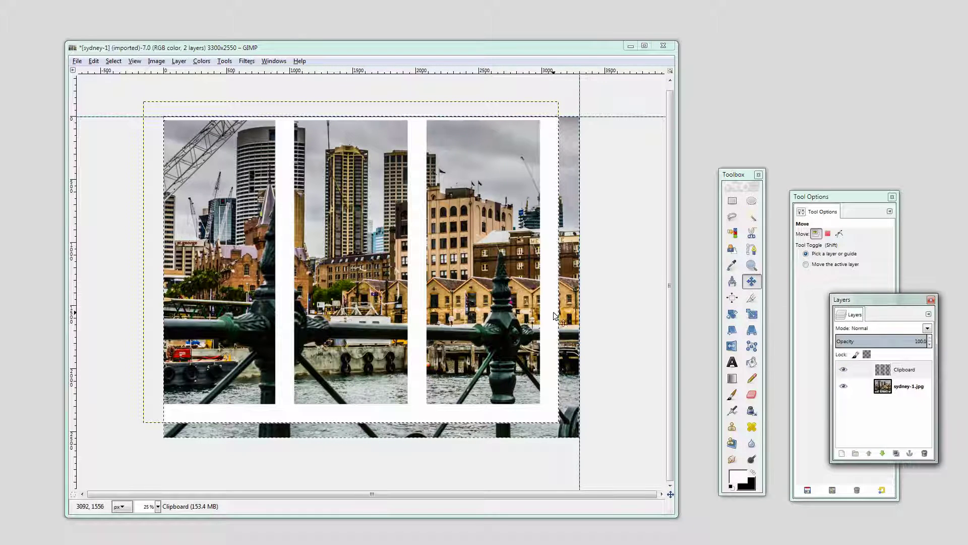
{"action": "left_click_drag", "start_coordinate": [554, 316], "coordinate": [588, 344]}
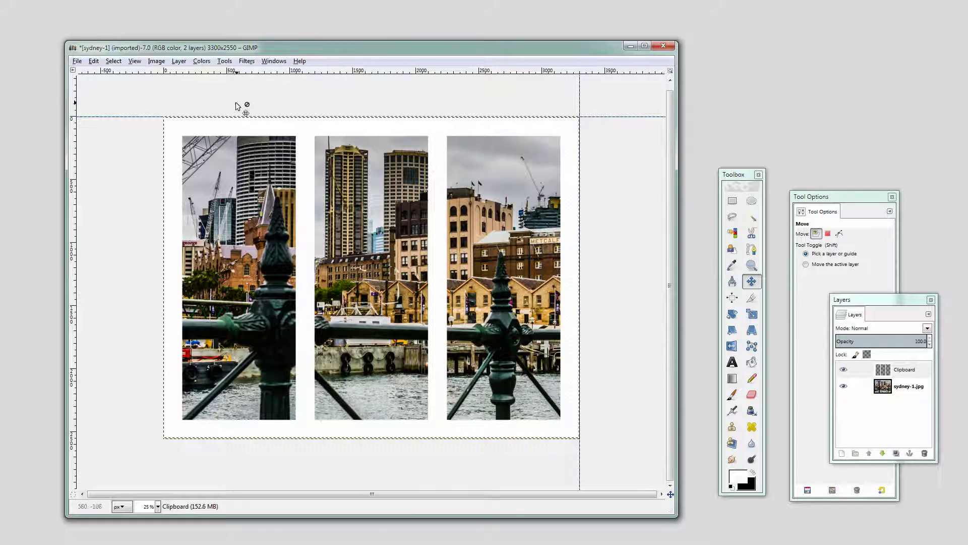
- Turn off Show Guides so the photo shows cleanly inside the white triptych frame
{"action": "left_click", "coordinate": [134, 61]}
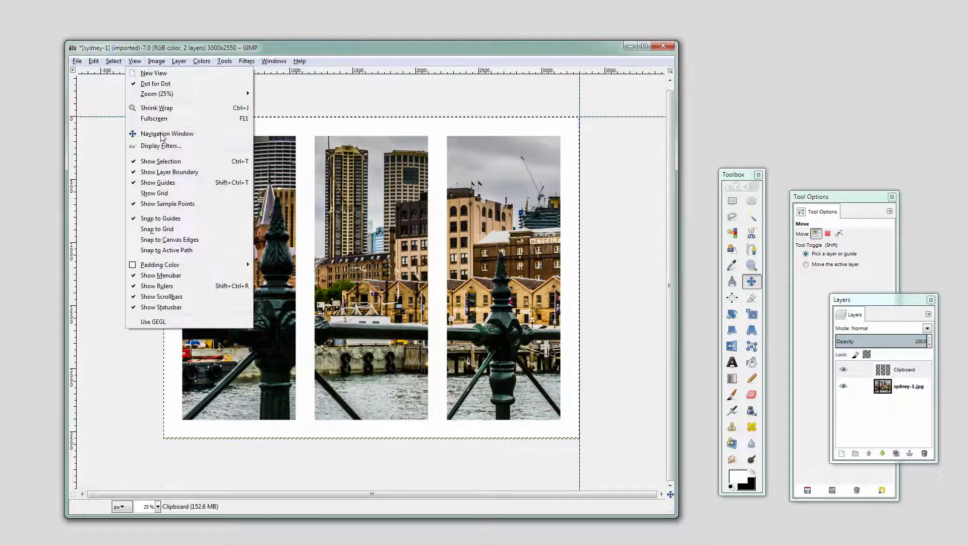
{"action": "left_click", "coordinate": [152, 183]}
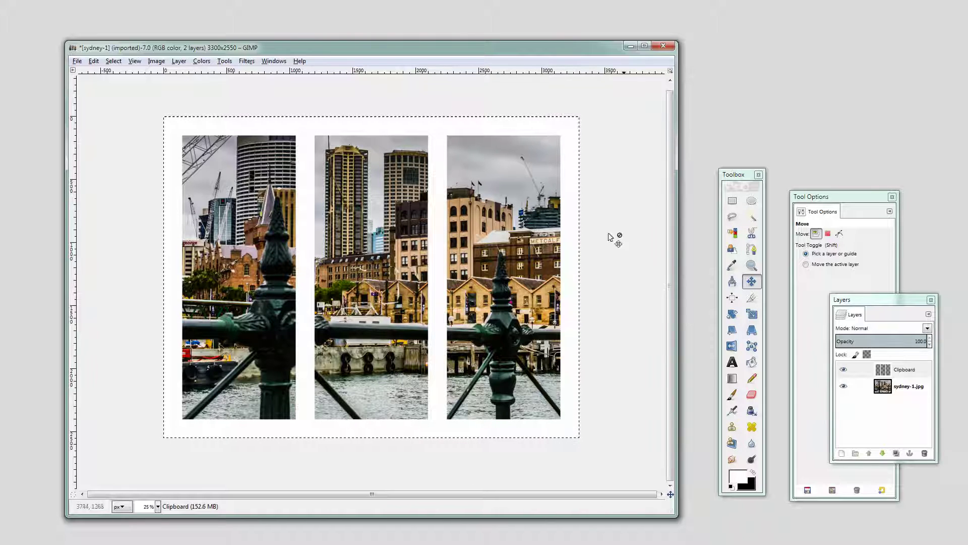
{"action": "left_click_drag", "start_coordinate": [323, 50], "coordinate": [436, 22]}
{"action": "left_click", "coordinate": [388, 32]}
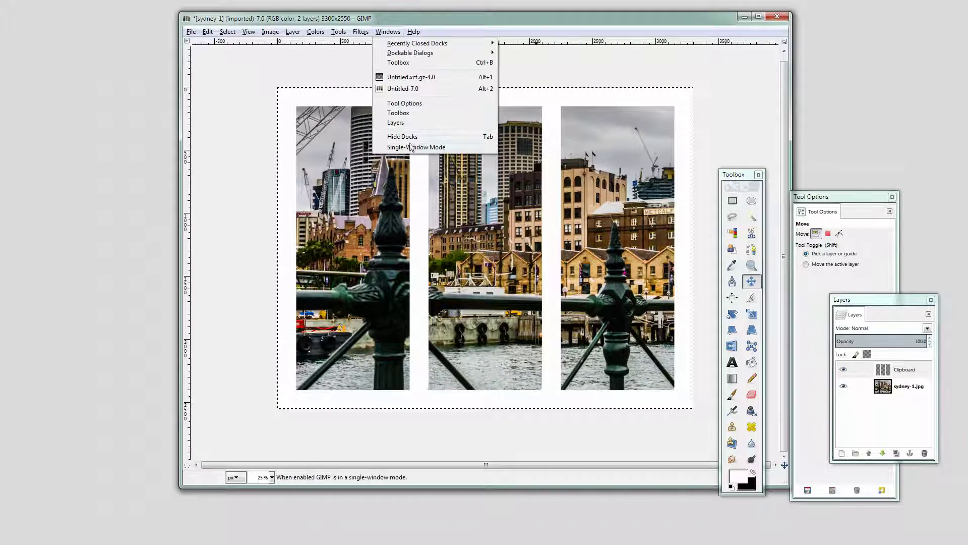
{"action": "left_click", "coordinate": [401, 77]}
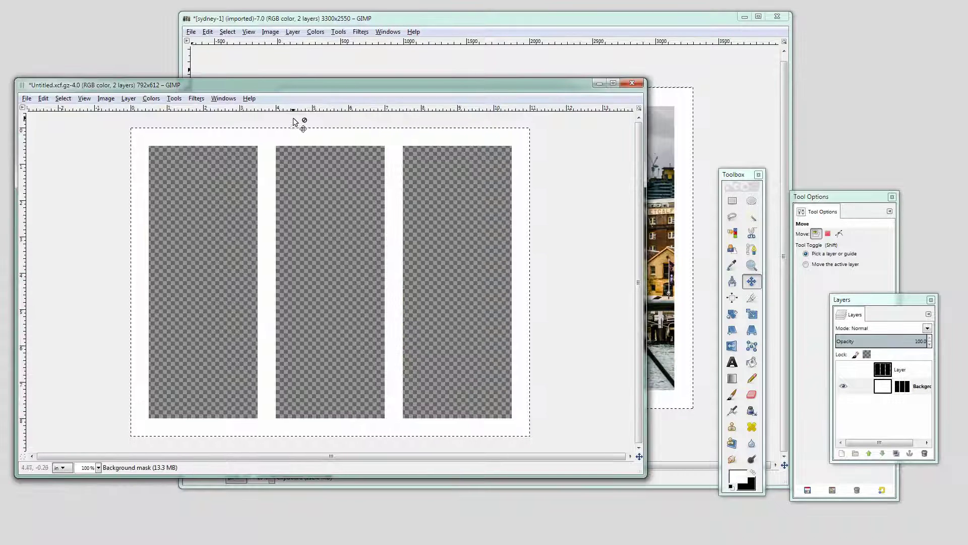
{"action": "left_click_drag", "start_coordinate": [259, 83], "coordinate": [288, 130]}
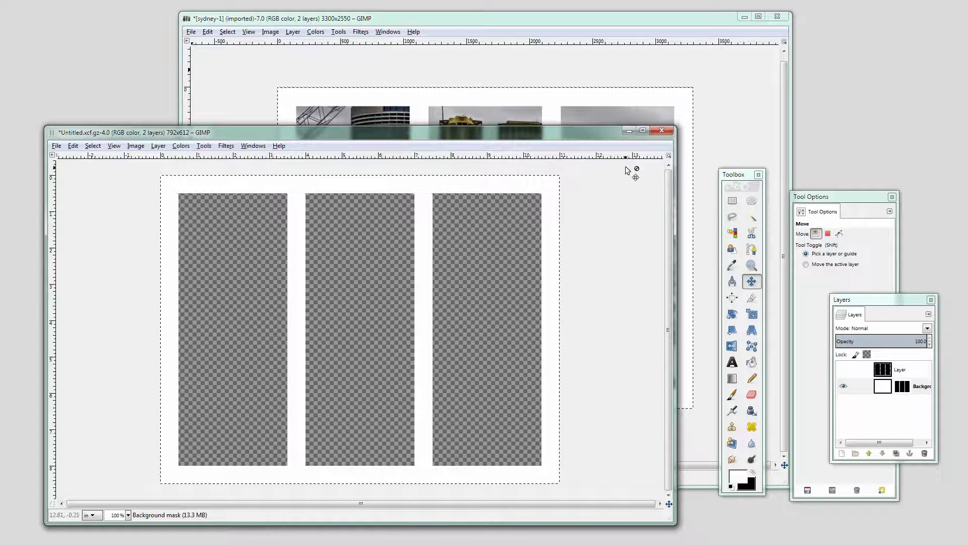
{"action": "left_click", "coordinate": [629, 131]}
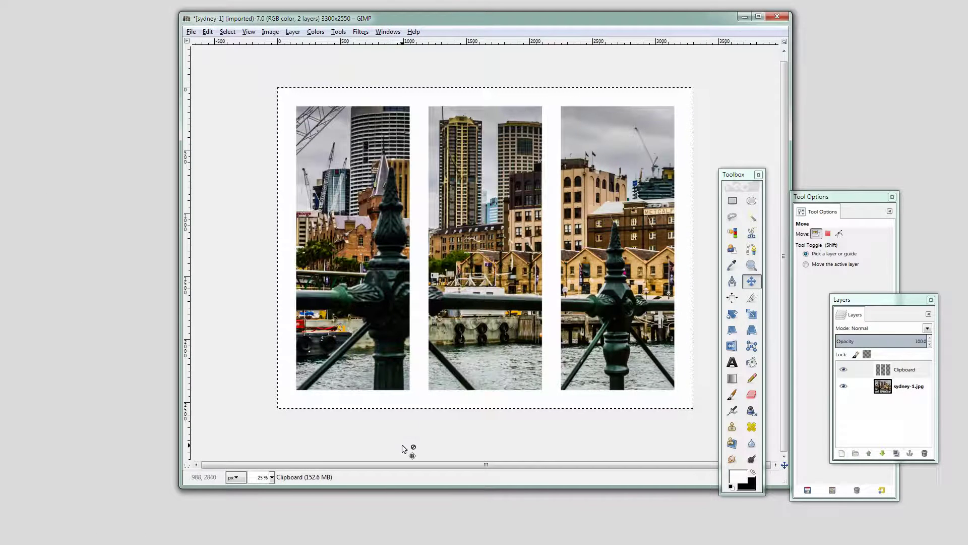